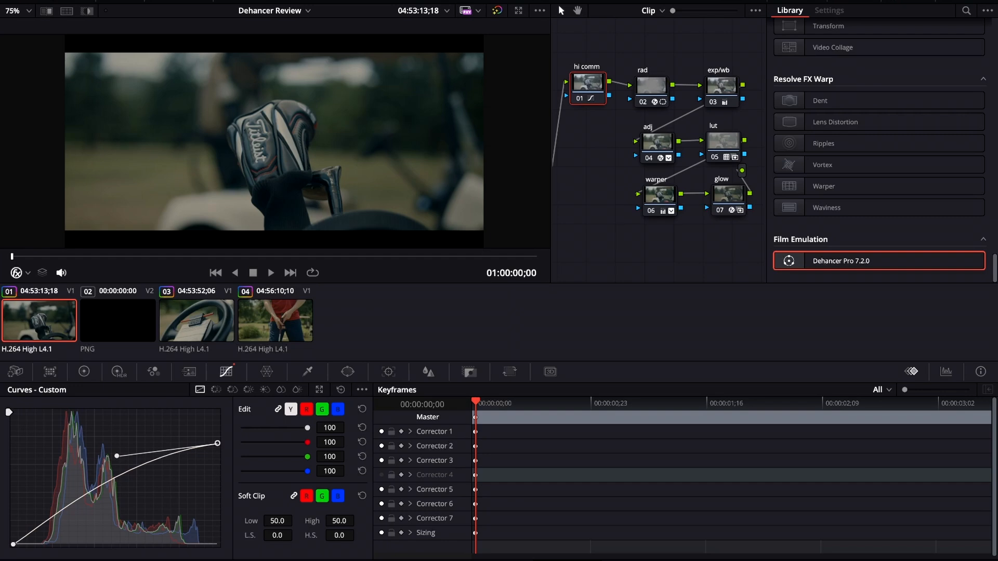
Step: Rearrange the node tree, repositioning the hi comm, exp/wb, adj, warper and glow nodes into a tidier layout
mouse_move(588, 84)
left_mouse_down()
mouse_move(591, 100)
mouse_move(590, 87)
left_mouse_up()
left_click_drag(721, 85, 716, 73)
left_click_drag(658, 140, 634, 137)
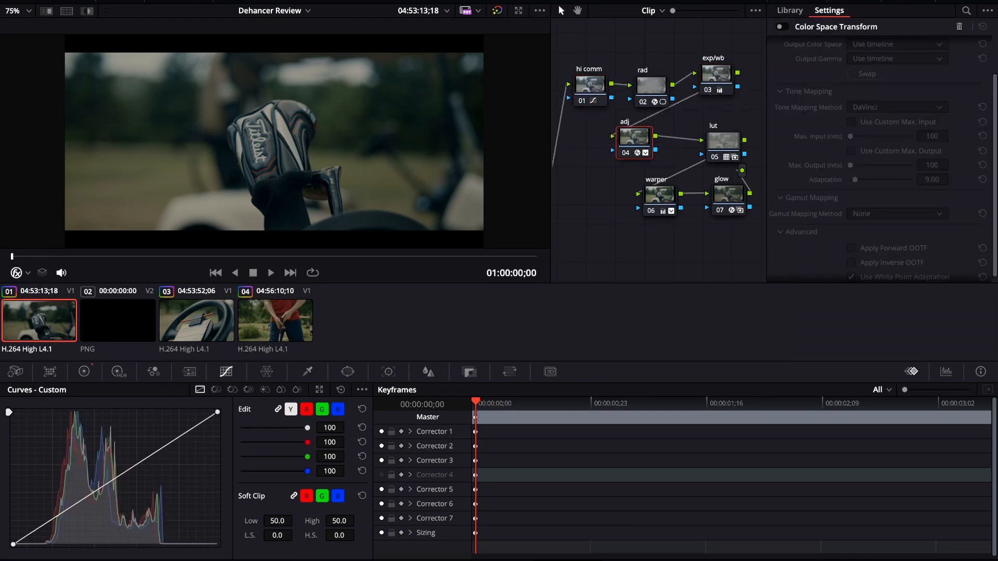
left_click_drag(660, 195, 651, 195)
left_click_drag(728, 195, 709, 191)
Step: Select the warper and glow nodes and toggle the grade bypass off and back on to compare
left_click(642, 210)
left_click(643, 210)
left_click(701, 208)
left_click(700, 207)
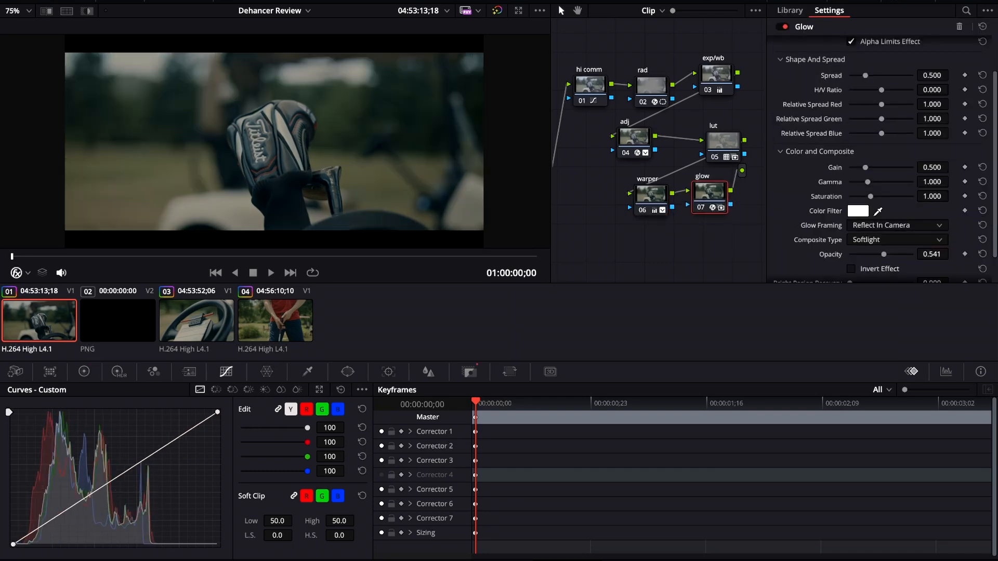
key("shift+d")
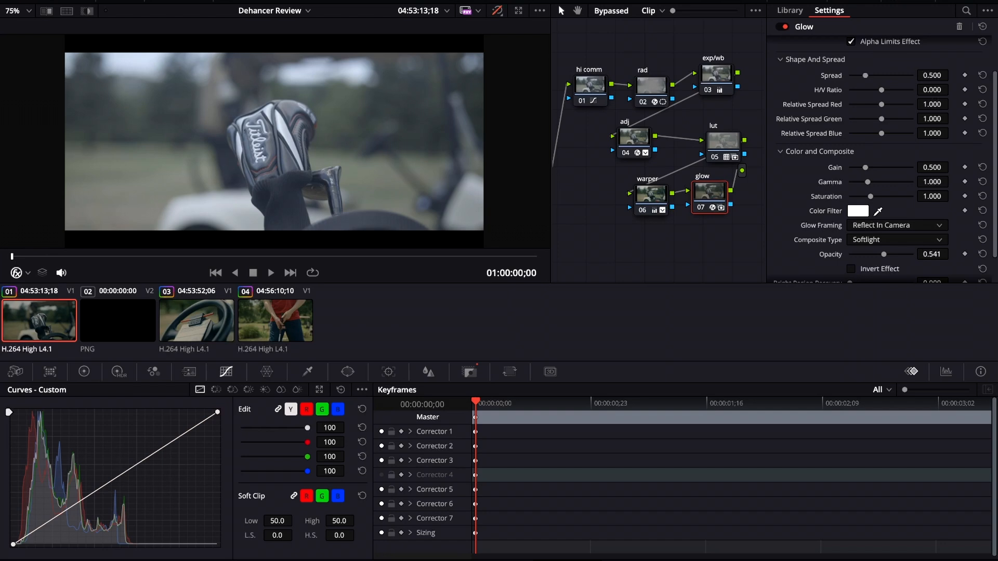
key("shift+d")
Step: Insert a new node ahead of the adj node, wire it into the chain, and label it dehancer
left_click_drag(634, 138, 653, 136)
key("alt+k")
left_click_drag(572, 153, 587, 166)
mouse_move(633, 135)
left_mouse_down()
mouse_move(578, 137)
mouse_move(566, 161)
mouse_move(585, 142)
mouse_move(632, 135)
left_mouse_up()
left_click_drag(654, 137, 654, 145)
left_click_drag(585, 141, 591, 151)
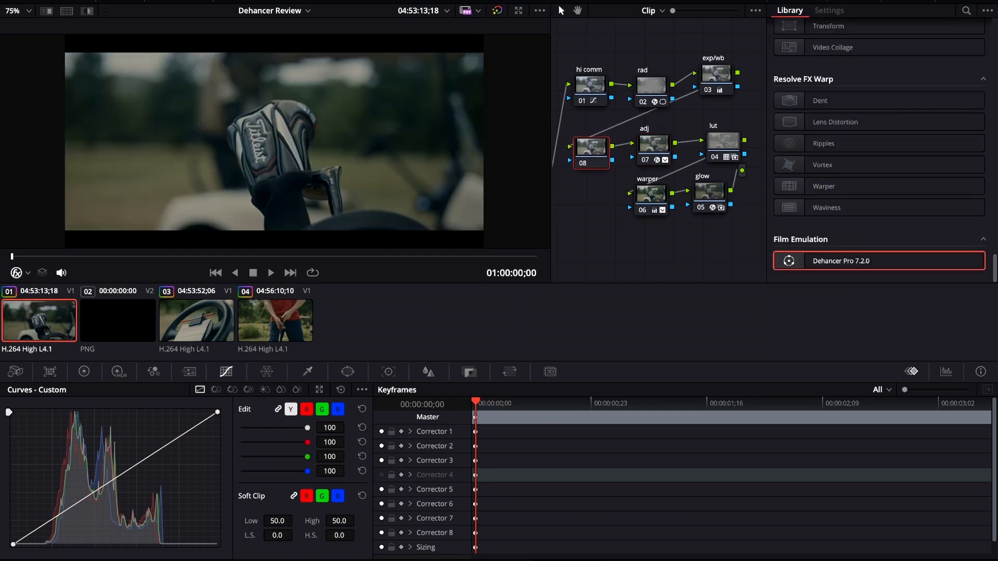
type("dehancer")
key("Return")
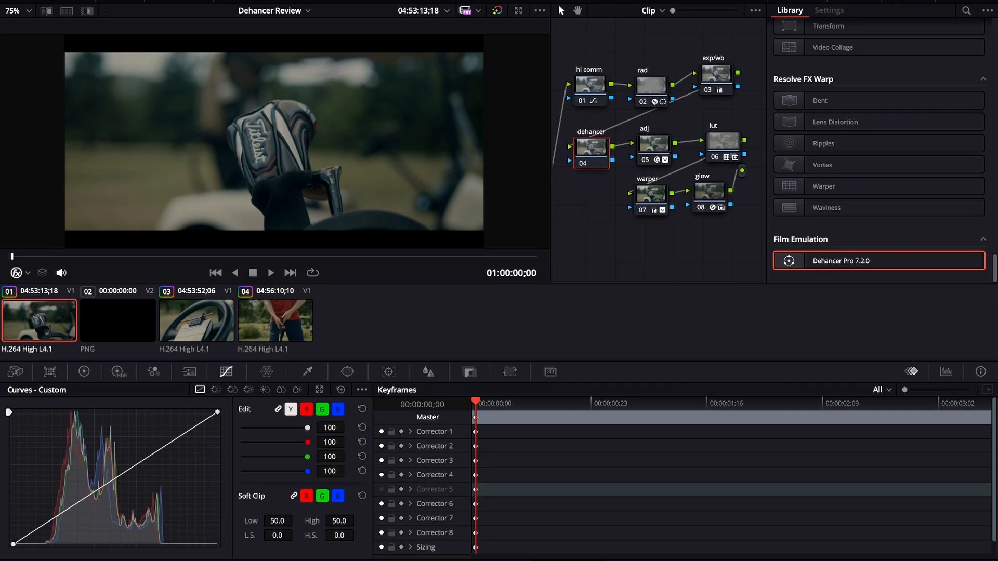
Step: Apply the Dehancer Pro 7.2.0 effect to the dehancer node and review its input settings
left_click_drag(878, 261, 591, 148)
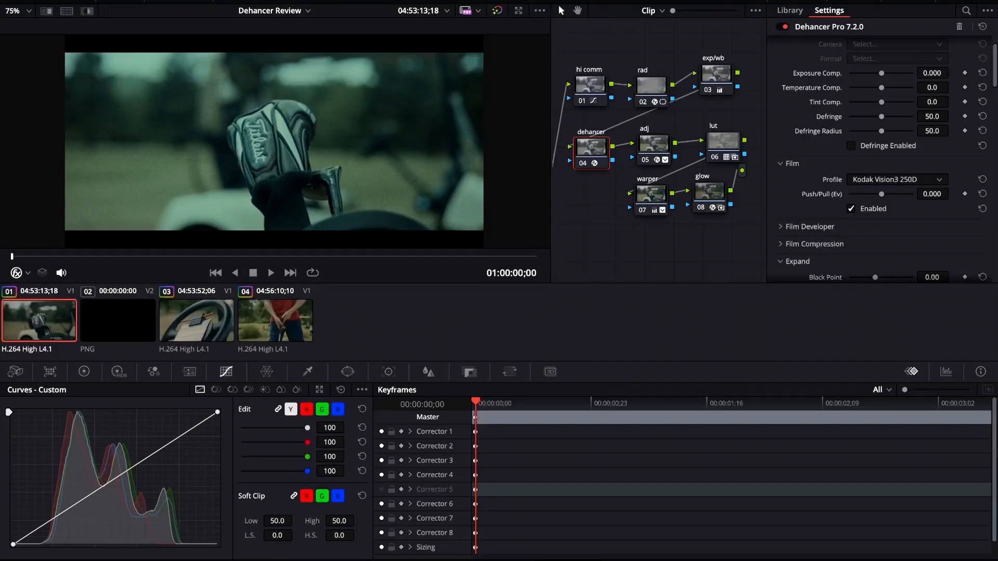
scroll(882, 159, "up", 2)
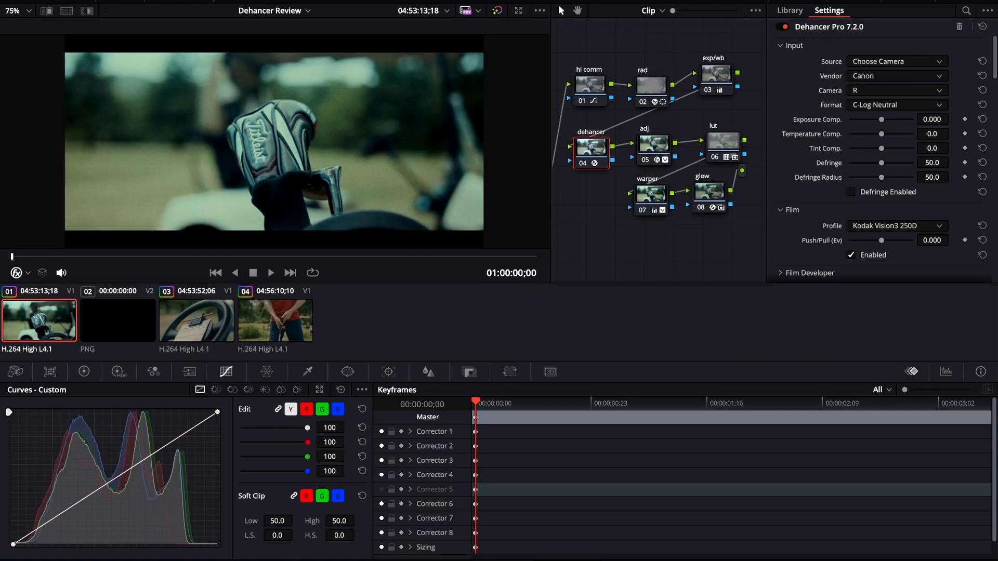
scroll(879, 156, "down", 5)
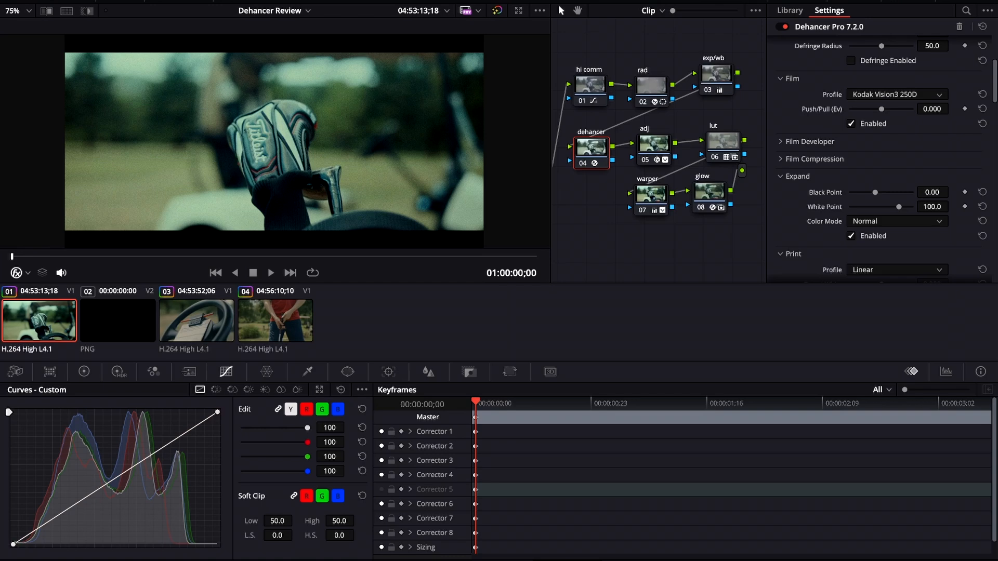
Step: Cycle through the film profiles, settling on Kodak Vision3 50D
left_click(897, 94)
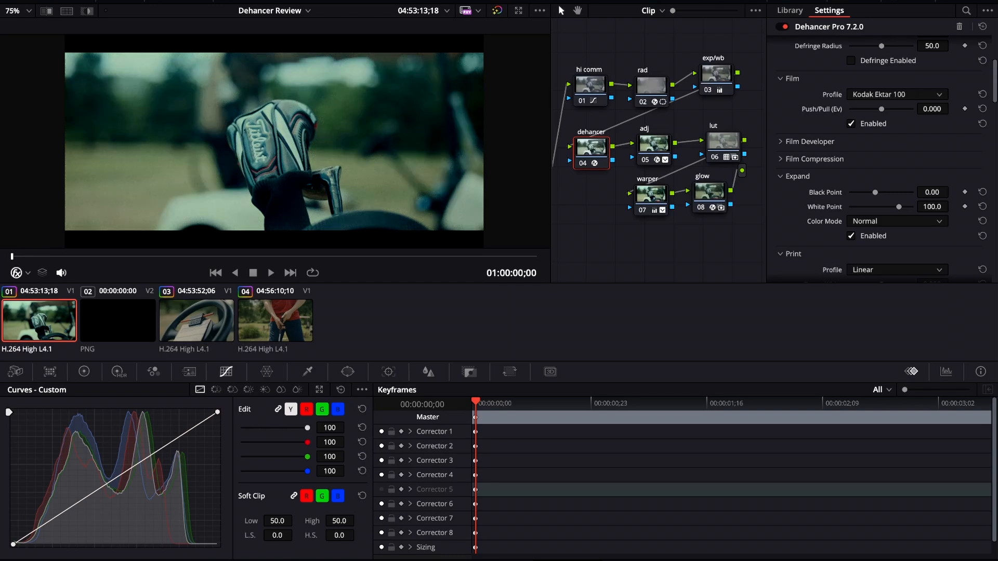
scroll(897, 95, "down", 1)
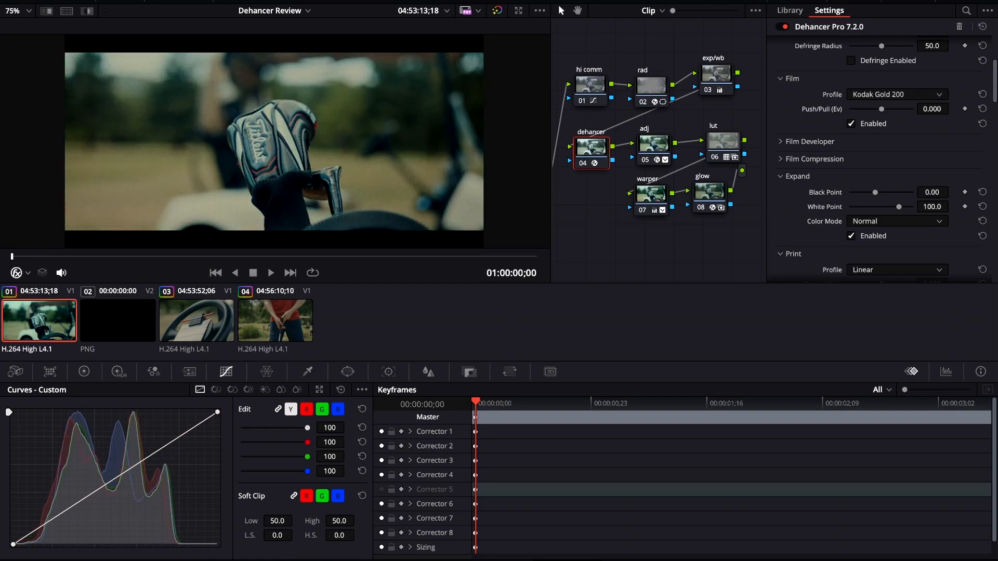
scroll(898, 94, "down", 1)
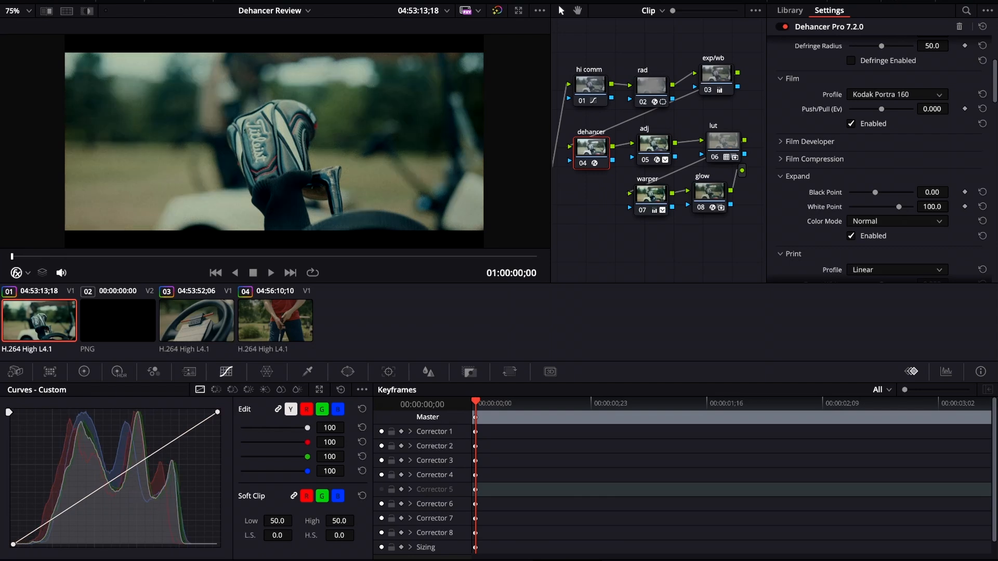
scroll(897, 94, "down", 1)
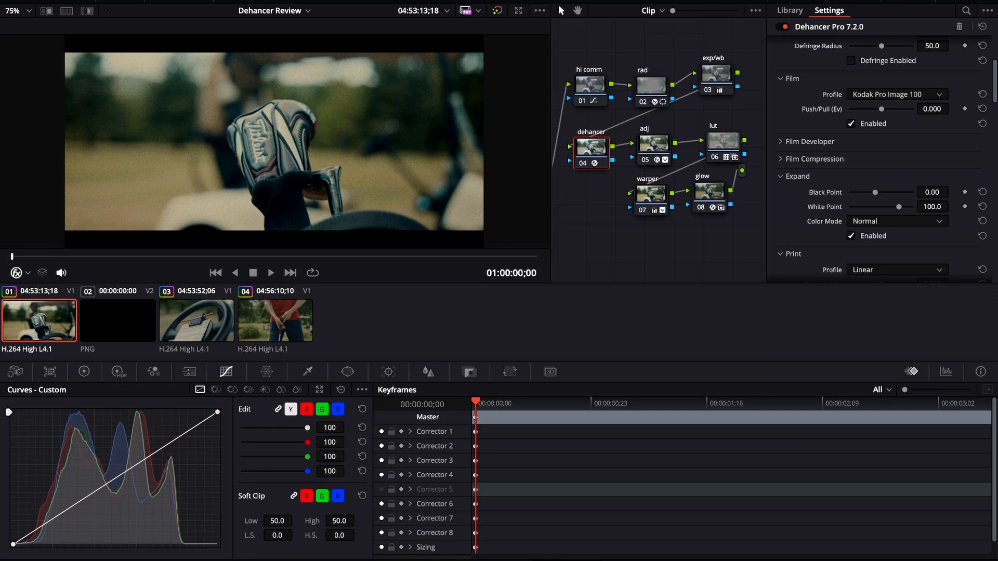
scroll(897, 95, "down", 1)
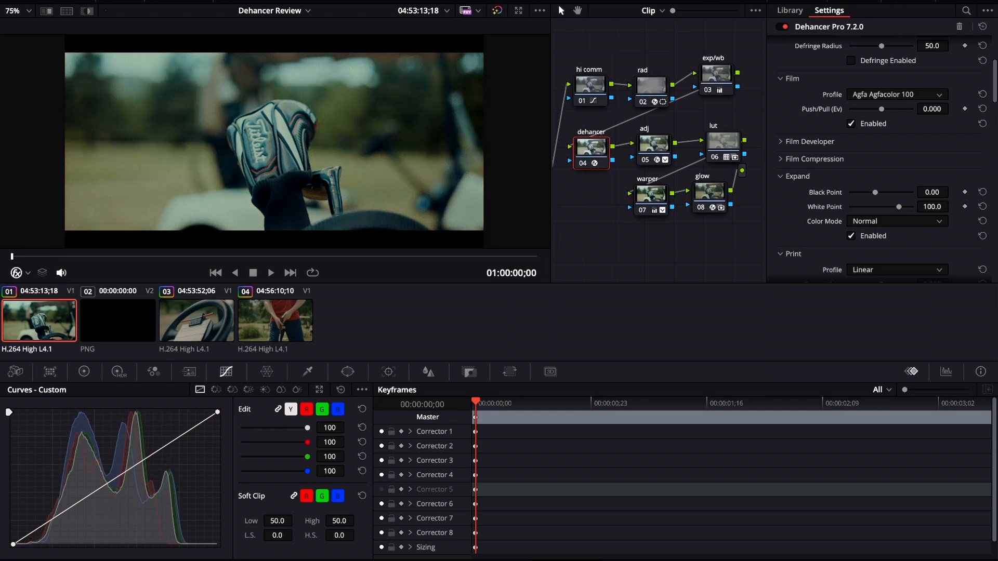
scroll(897, 94, "down", 1)
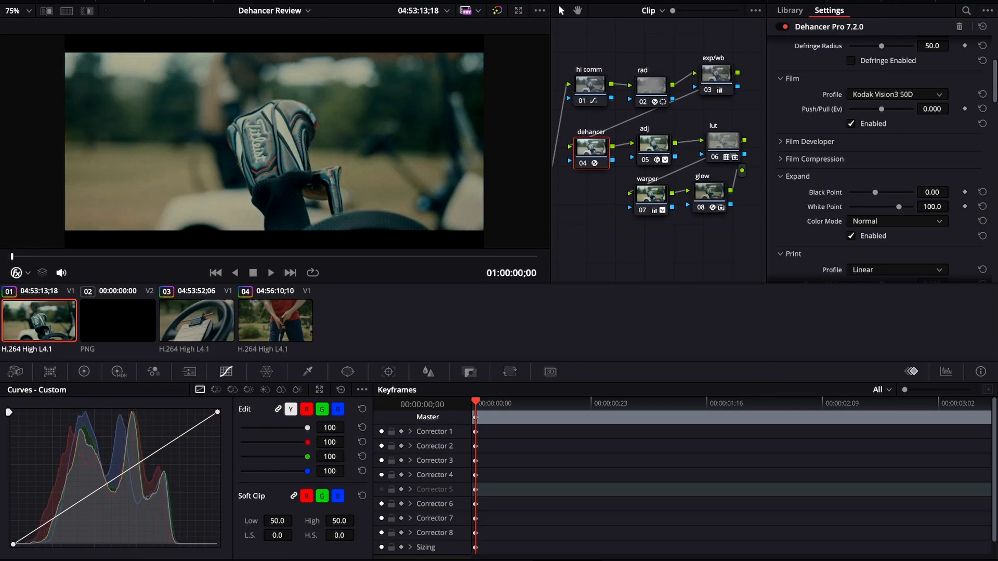
Step: Expand Film Developer and set Contrast Boost to 8.3 and Gamma Correction to 2.3
left_click(809, 142)
scroll(832, 156, "down", 1)
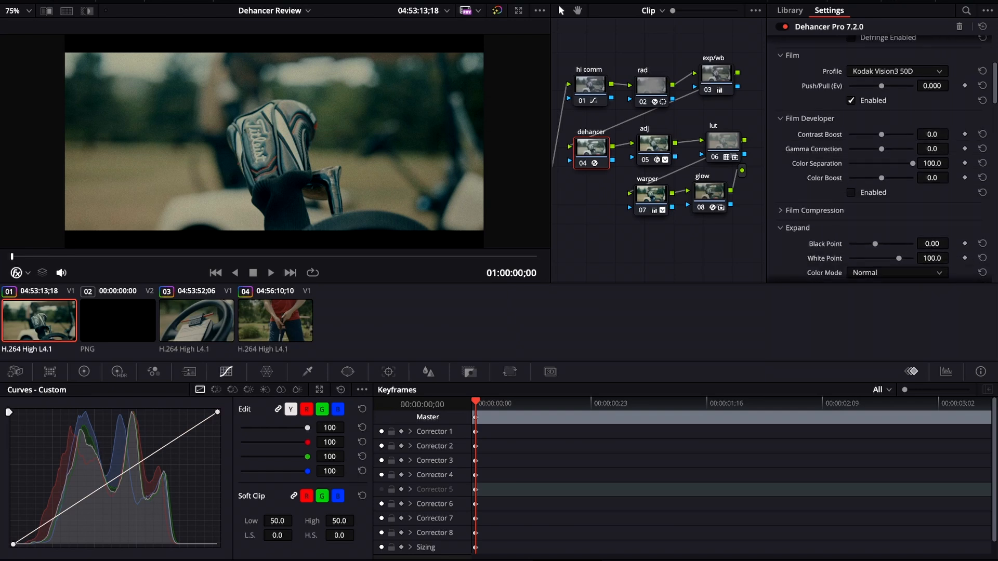
left_click_drag(881, 135, 884, 135)
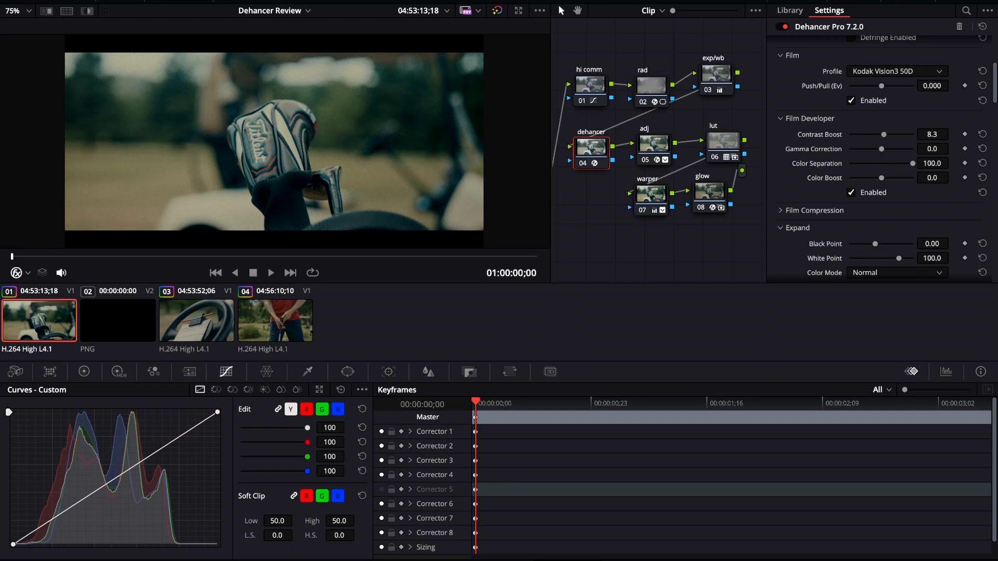
left_click_drag(881, 149, 882, 149)
Step: Enable Film Compression with Impact 59.7, White Point 104.6, Tonal Range 50.5 and Color Density 78.0
scroll(881, 156, "down", 2)
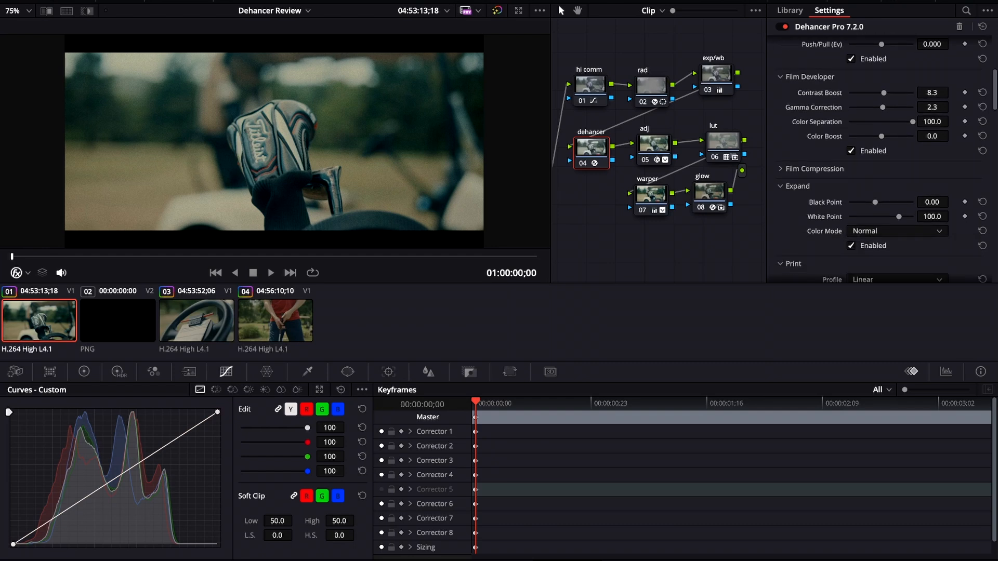
left_click(781, 169)
scroll(810, 172, "down", 2)
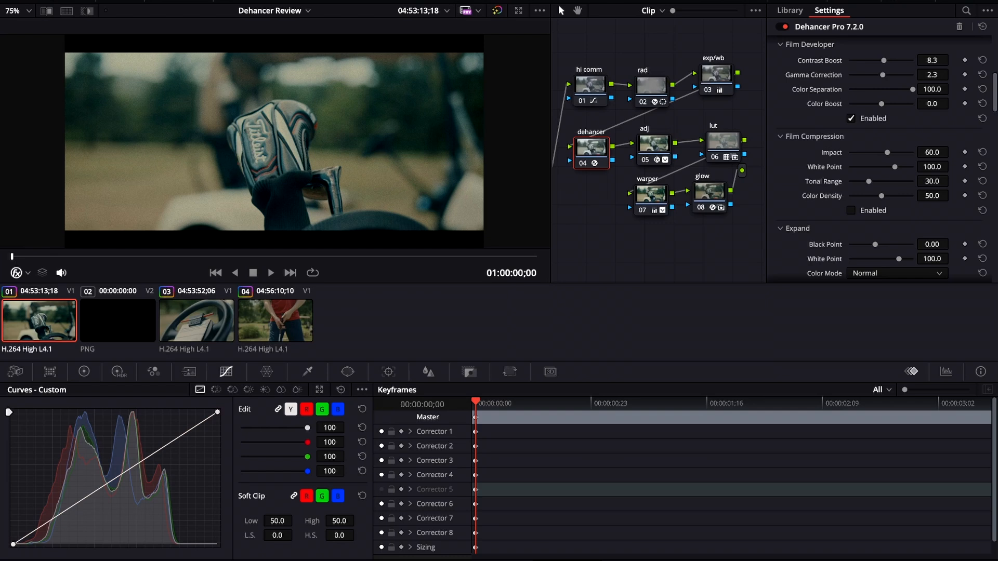
left_click_drag(888, 152, 913, 152)
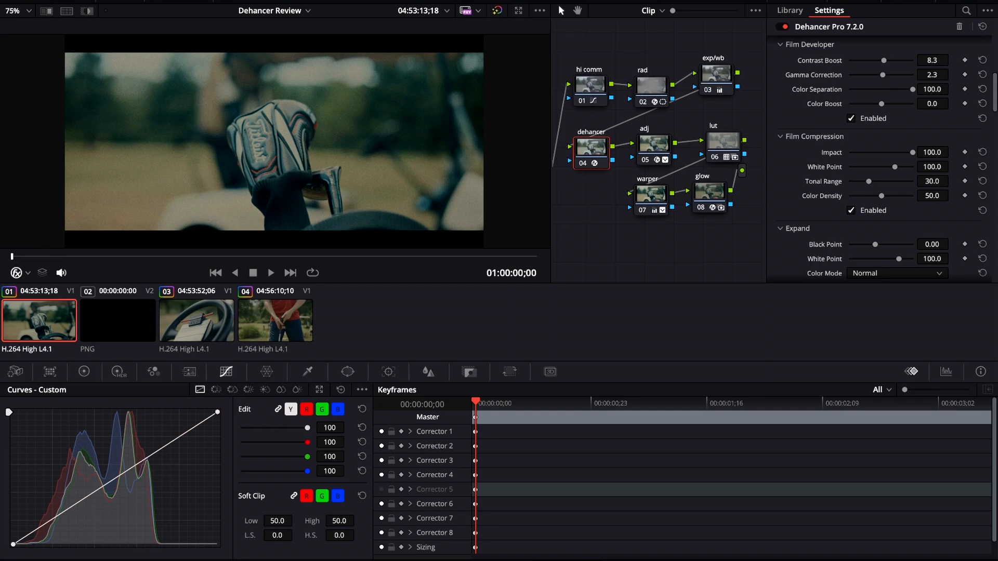
left_click_drag(912, 152, 882, 181)
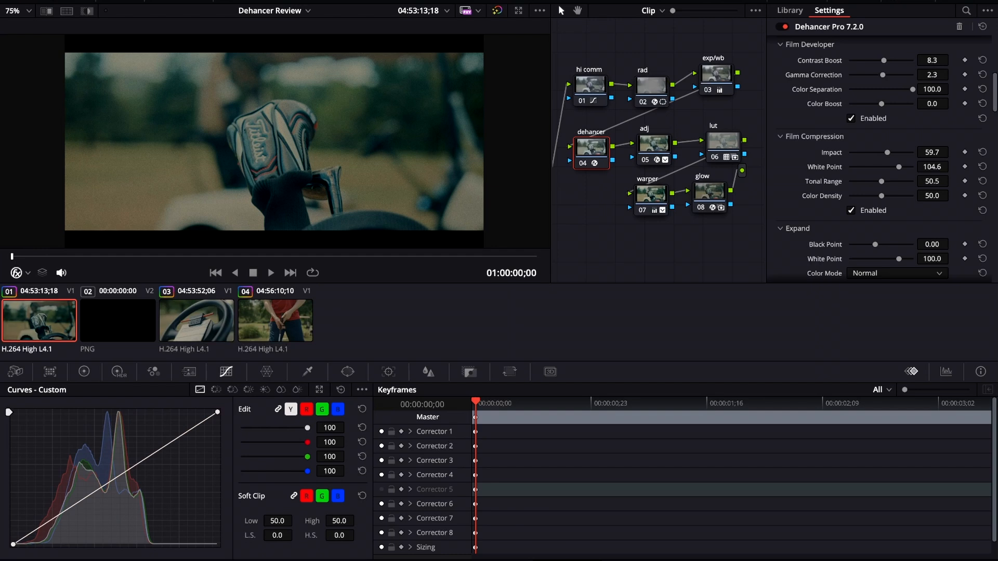
left_click_drag(882, 196, 899, 196)
Step: Set the Expand black point to 2.47
scroll(274, 141, "up", 5)
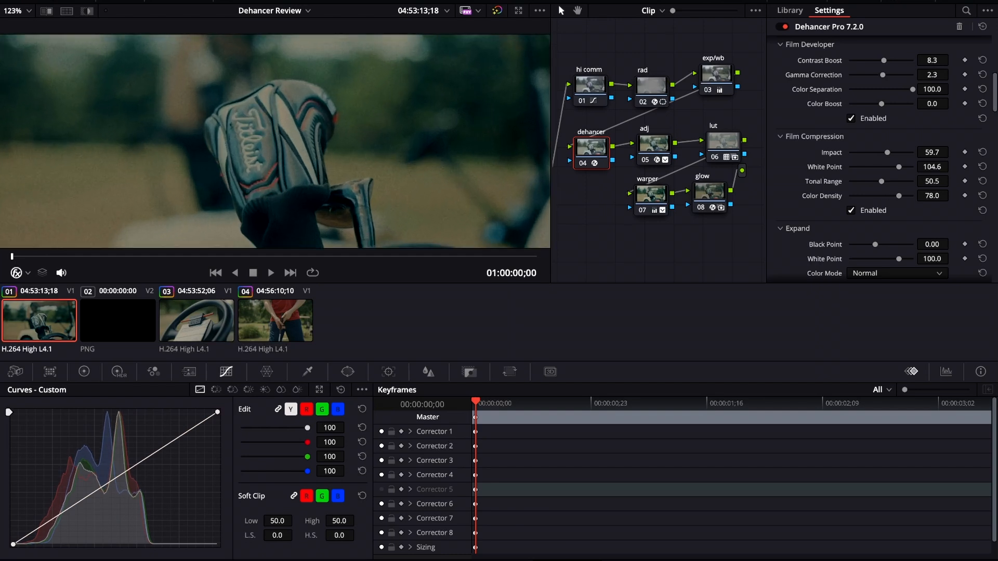
scroll(274, 141, "down", 5)
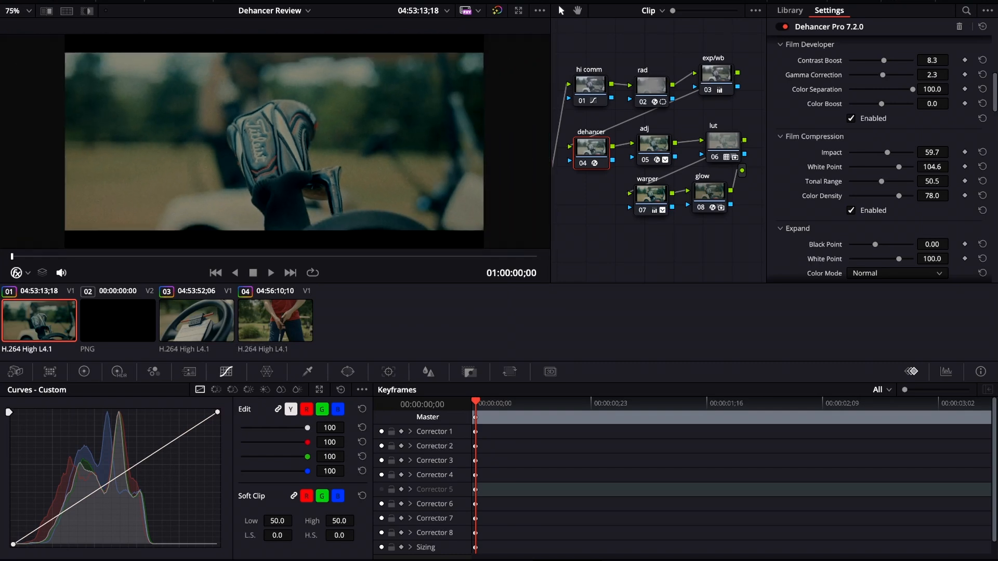
scroll(882, 156, "down", 3)
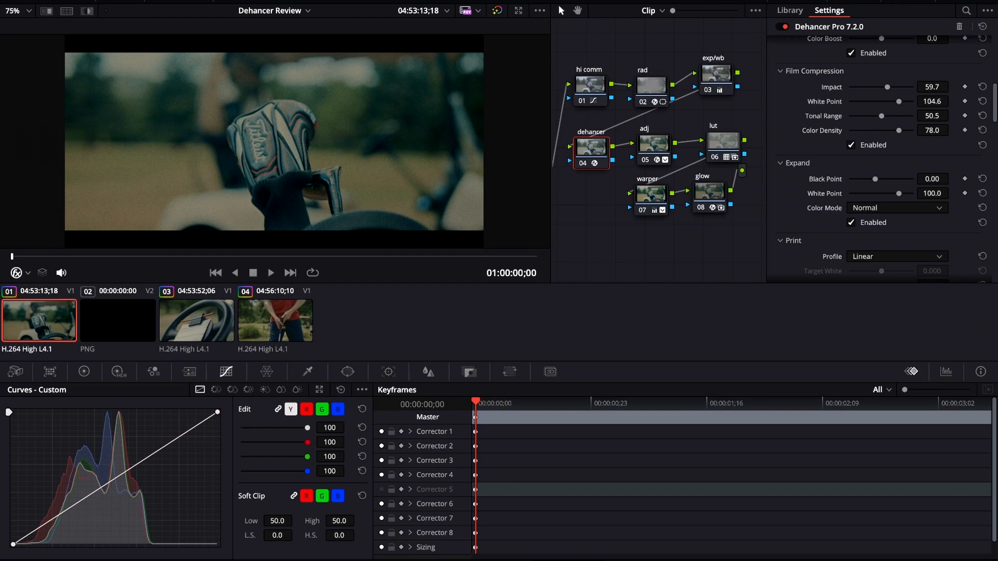
left_click_drag(875, 179, 878, 179)
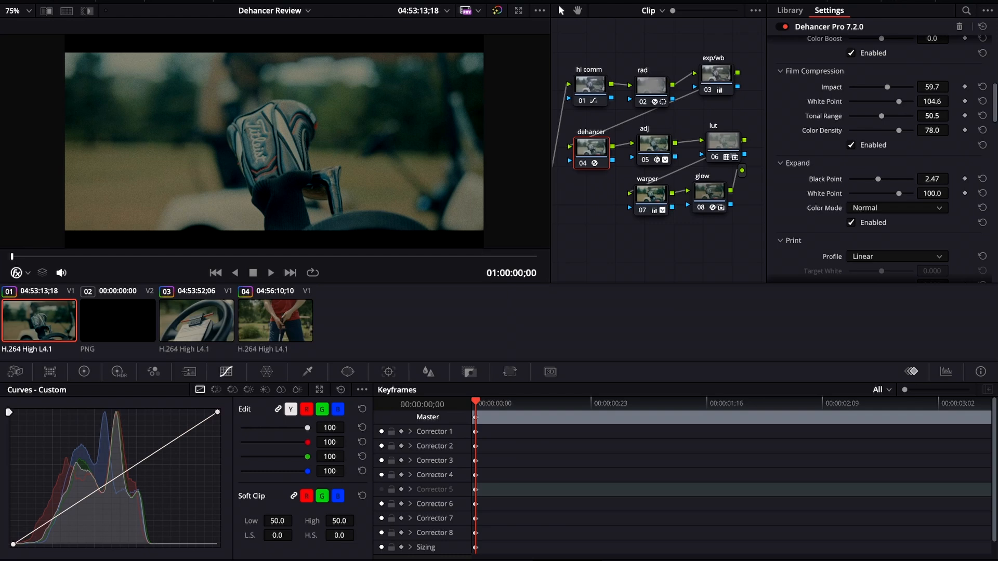
Step: Change the Print profile to the Kodak Endura glossy paper profile
scroll(878, 156, "down", 4)
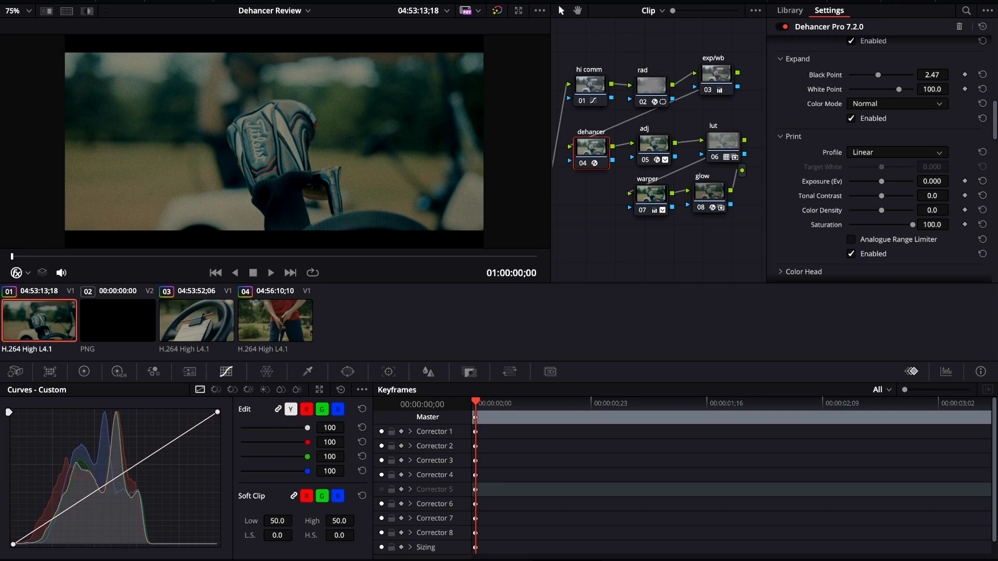
key("ctrl+z")
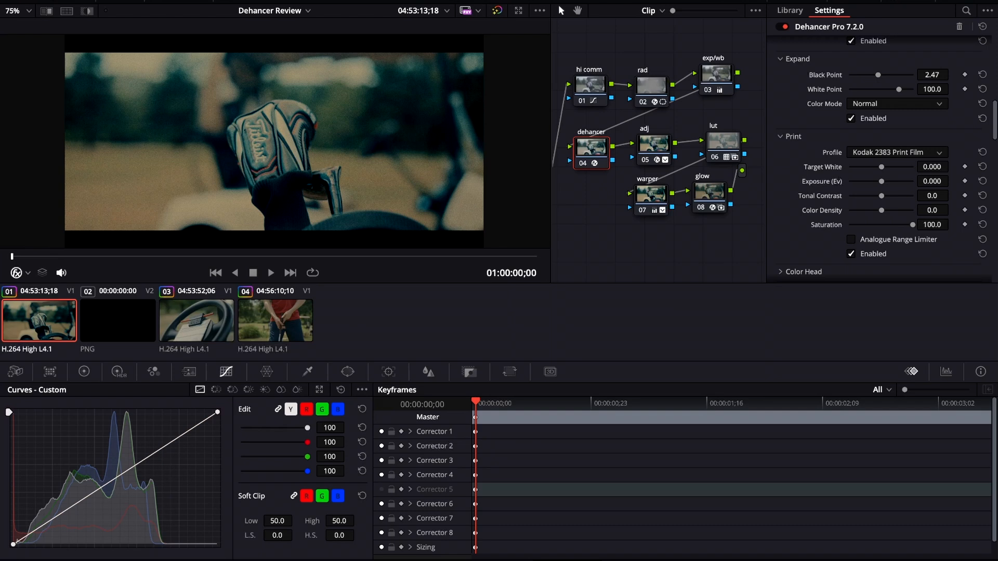
key("ctrl+z")
scroll(274, 141, "down", 1)
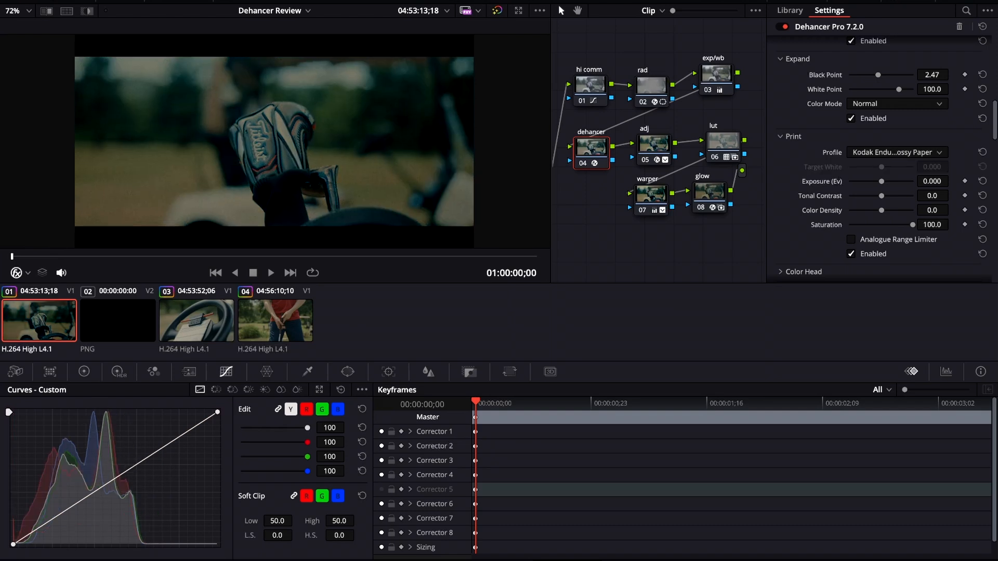
Step: Set the Print exposure to 0.357 and briefly expand and collapse the Color Head section
left_click_drag(881, 181, 885, 182)
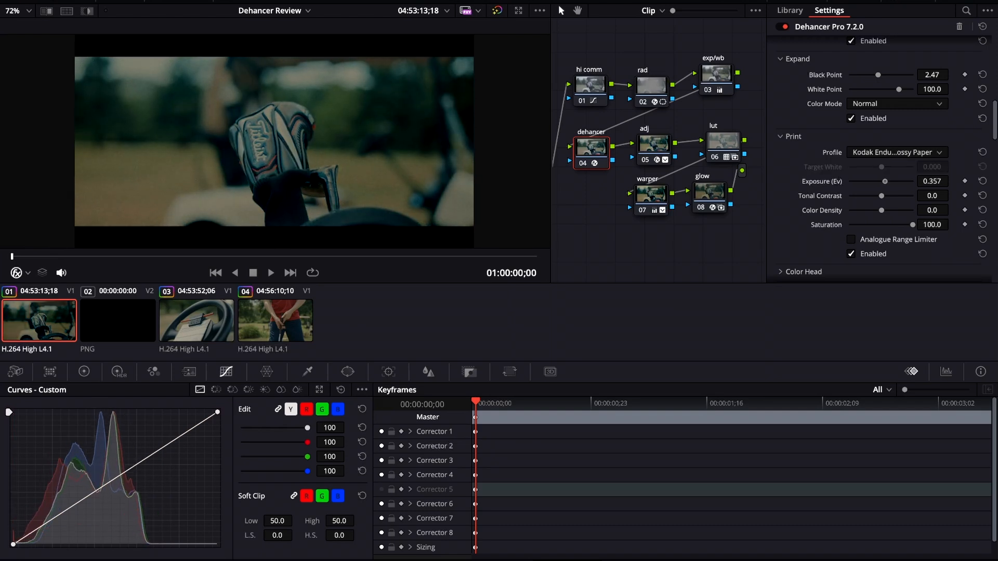
left_click(781, 272)
scroll(878, 161, "down", 5)
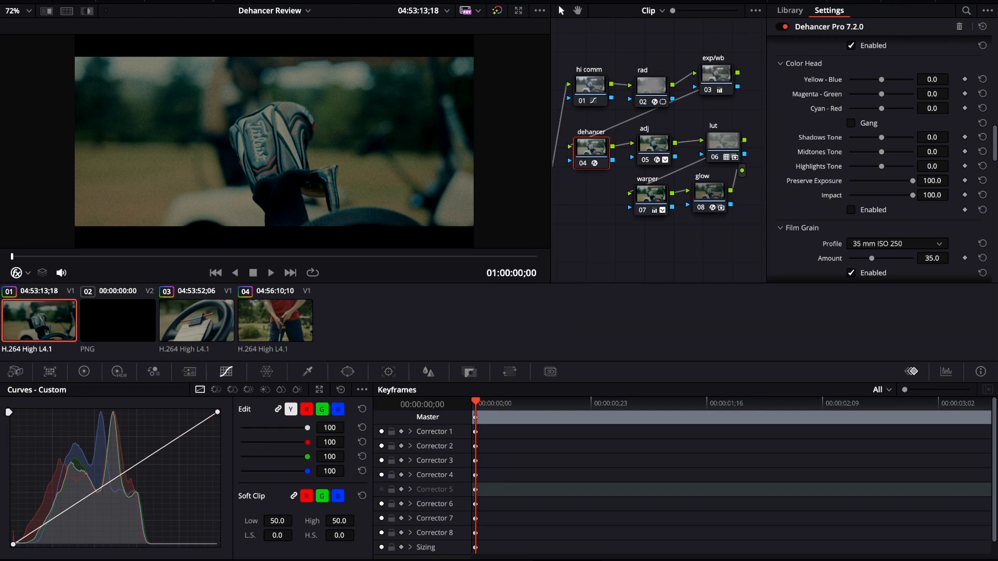
left_click(780, 64)
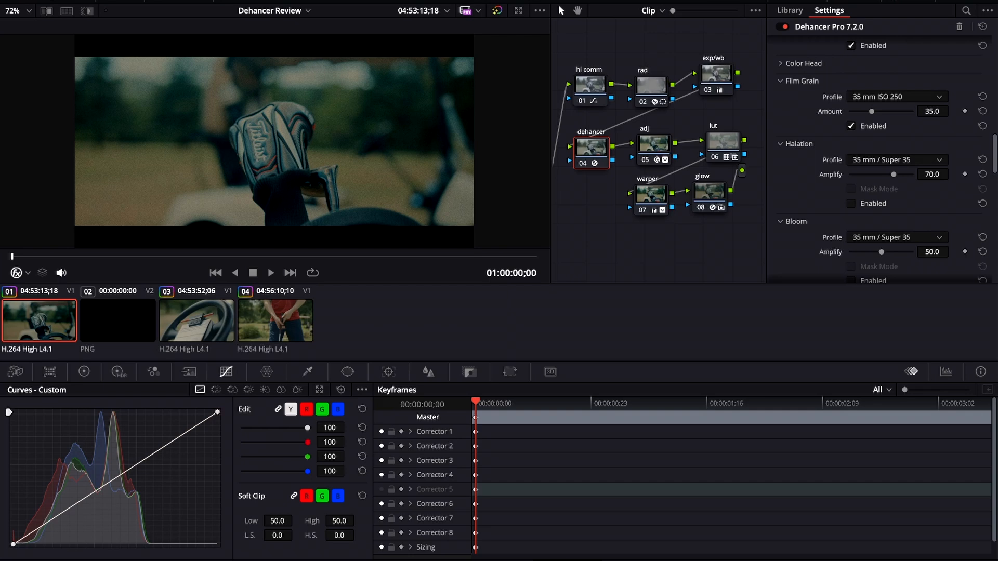
Step: Set the Film Grain profile to 35 mm ISO 50 with an amount of 18.4
left_click_drag(872, 111, 862, 111)
left_click(897, 97)
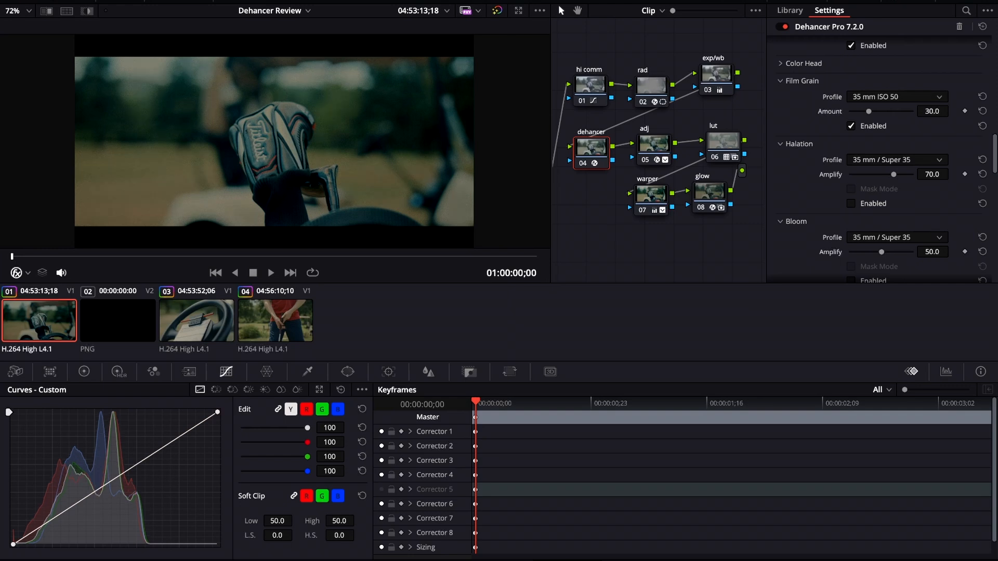
left_click_drag(869, 111, 861, 112)
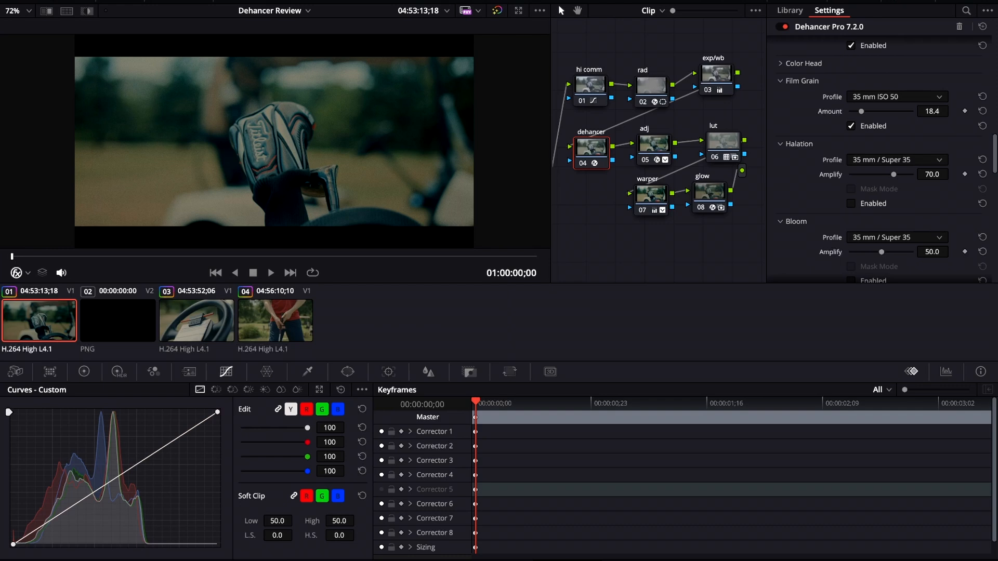
Step: Enable Halation and set its Amplify to 40.3
left_click(850, 204)
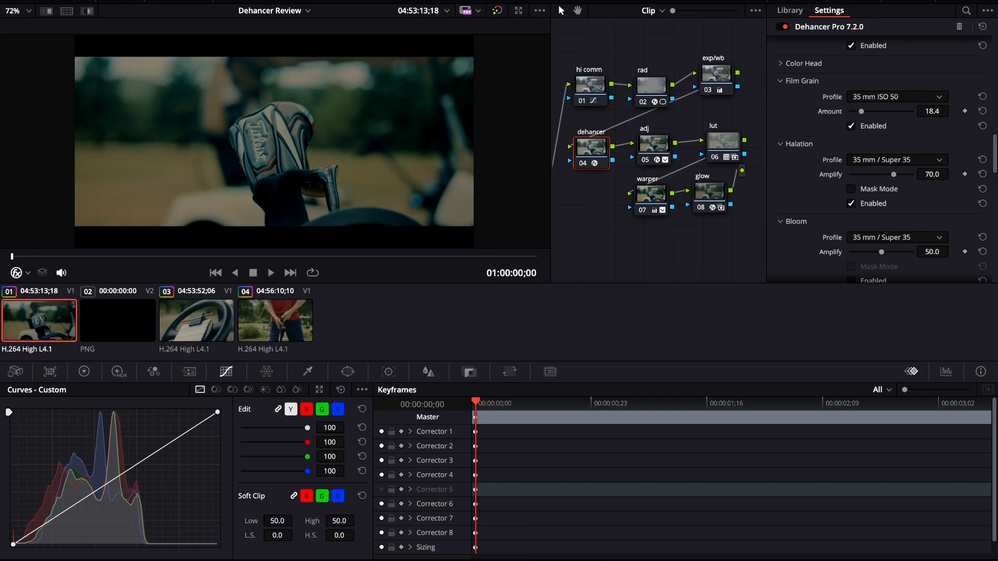
left_click_drag(893, 175, 876, 174)
scroll(883, 161, "down", 1)
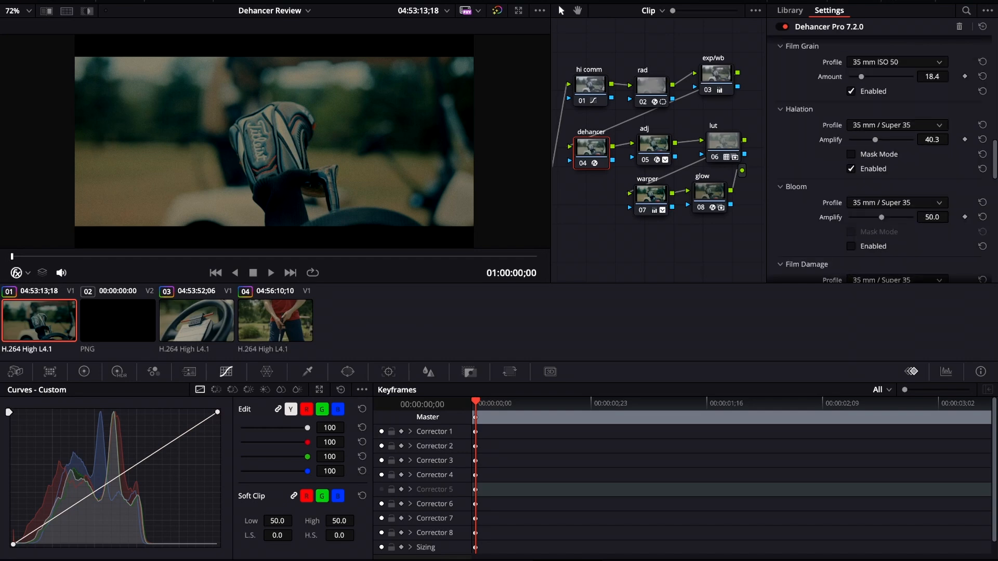
Step: Enable Bloom and set its Amplify to 30.3
left_click(851, 247)
left_click_drag(881, 218, 870, 217)
left_click_drag(871, 217, 868, 218)
scroll(884, 156, "down", 5)
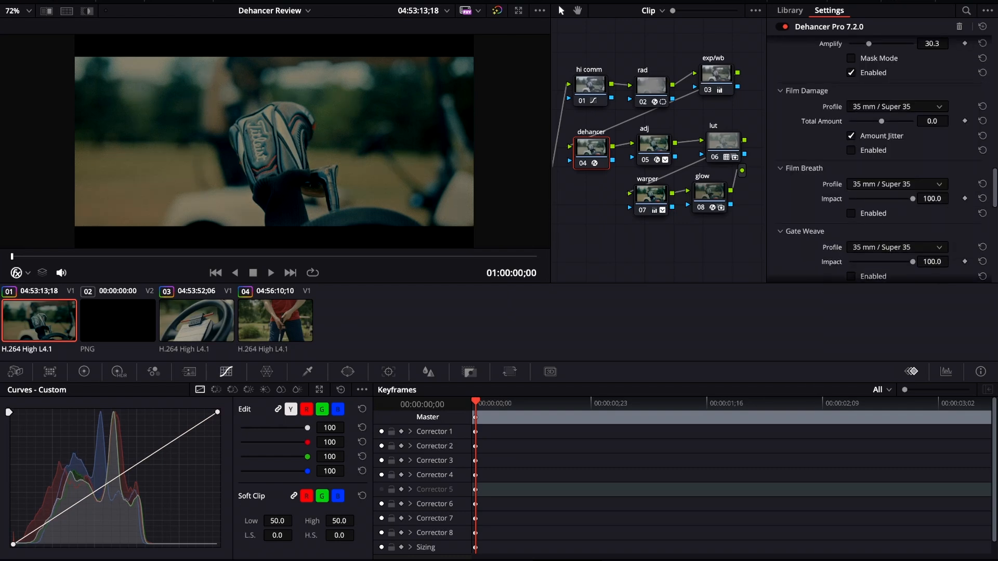
Step: Enable the Overscan section of the Dehancer node
scroll(886, 159, "down", 1)
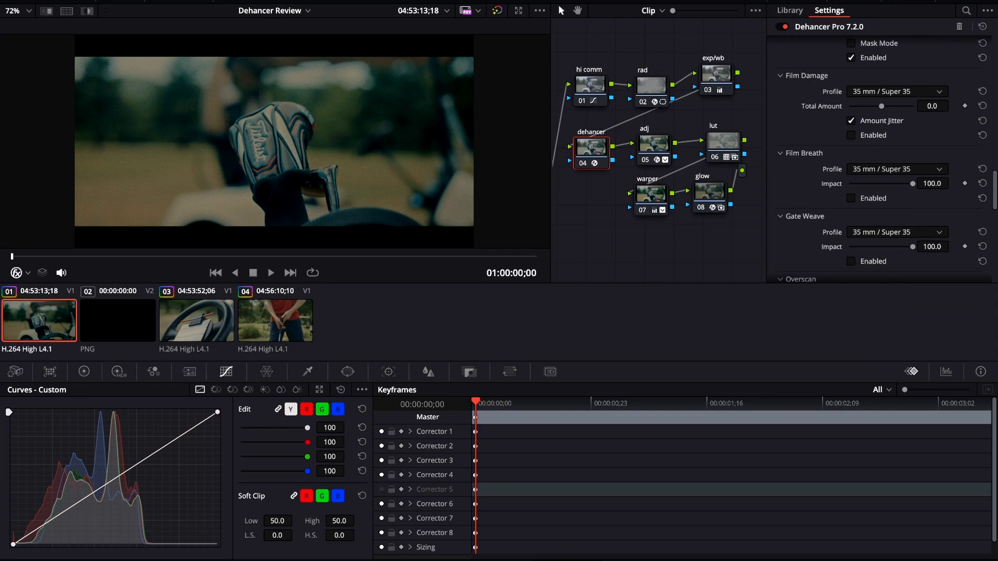
scroll(883, 156, "down", 6)
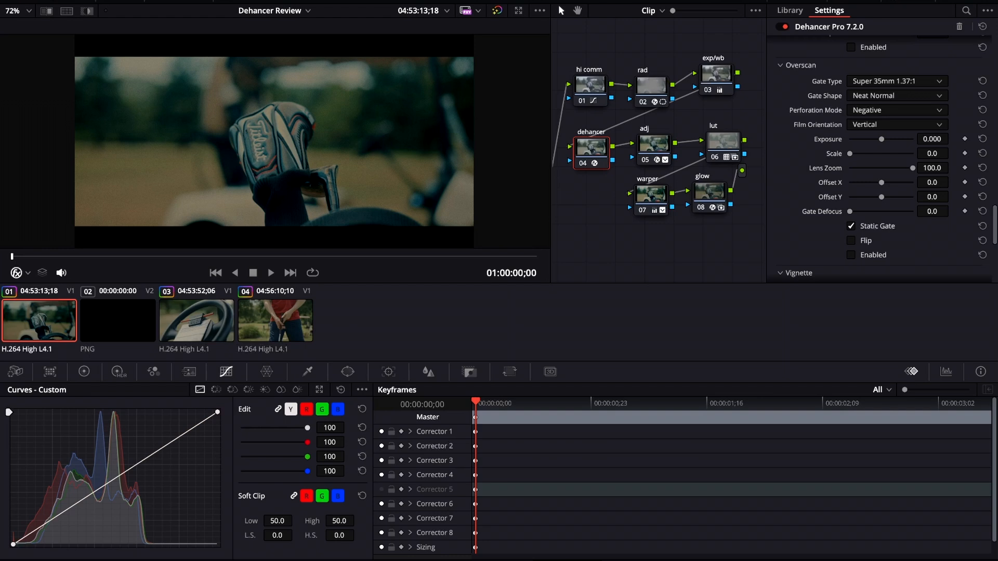
left_click(851, 255)
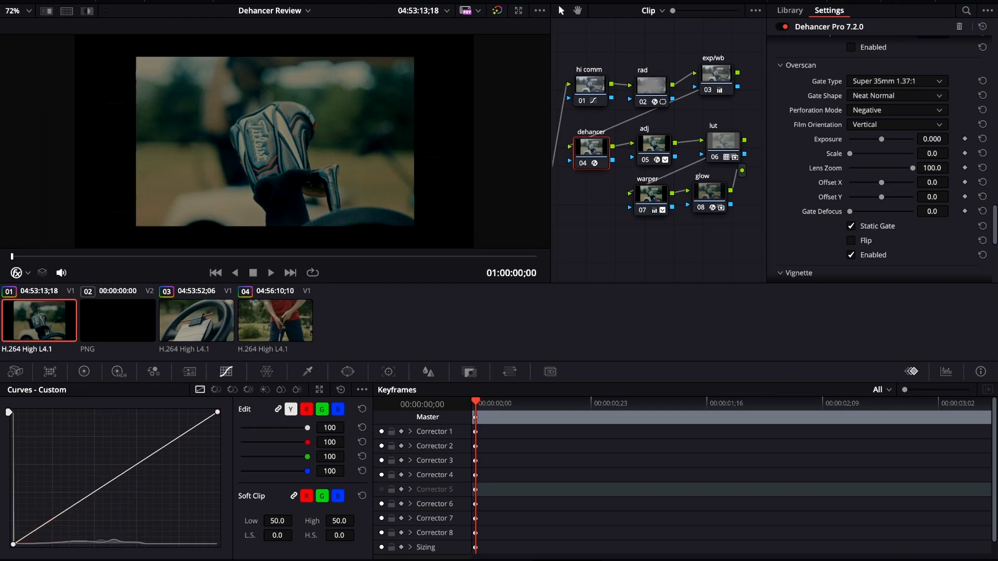
Step: Disable the Video 2 track holding the 4K_235.png overlay on the edit page, and return to grading
key("shift+4")
left_click(356, 427)
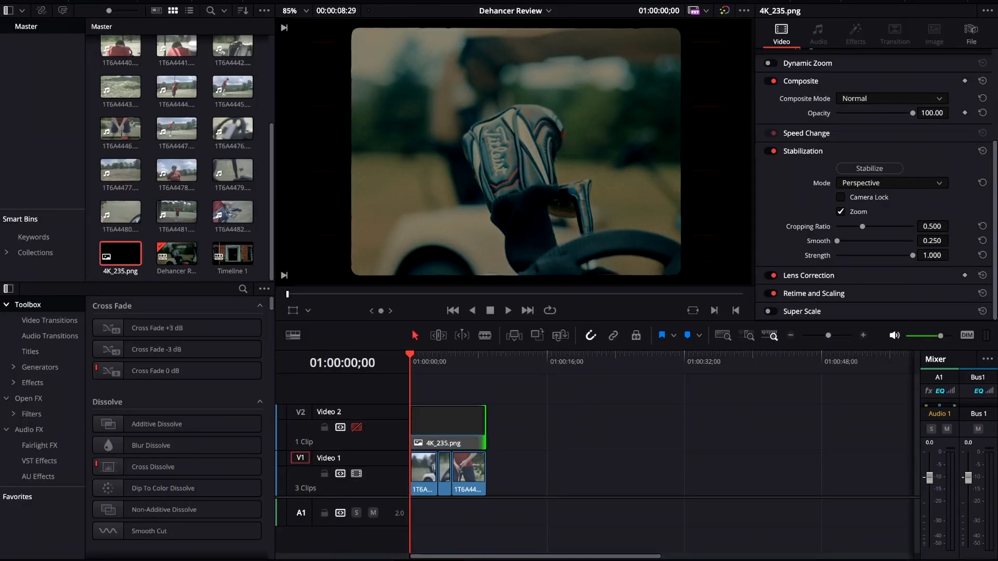
key("shift+6")
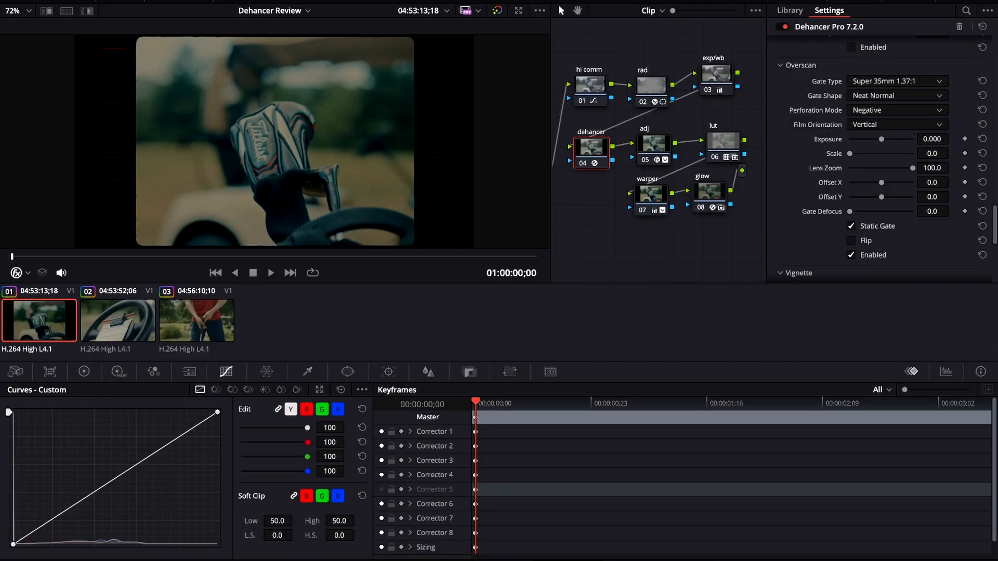
Step: Switch the Overscan Film Orientation to Horizontal, then undo the overscan changes
left_click(896, 125)
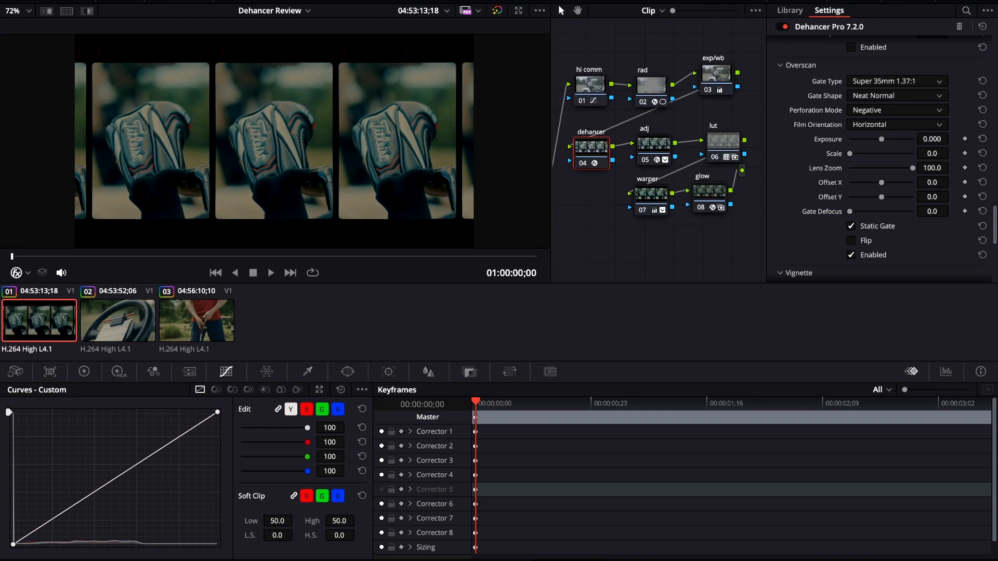
key("ctrl+z")
key("ctrl+z")
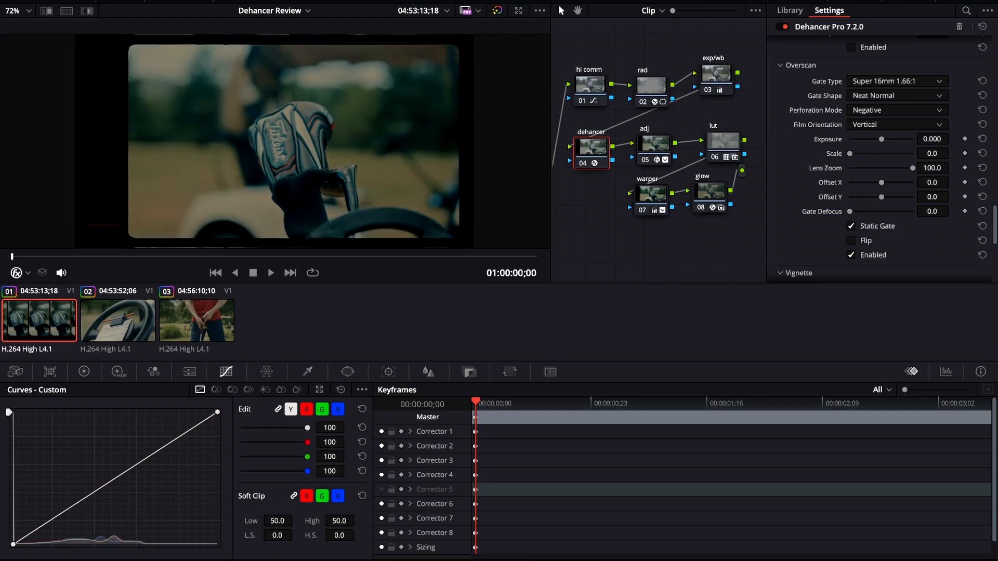
key("ctrl+z")
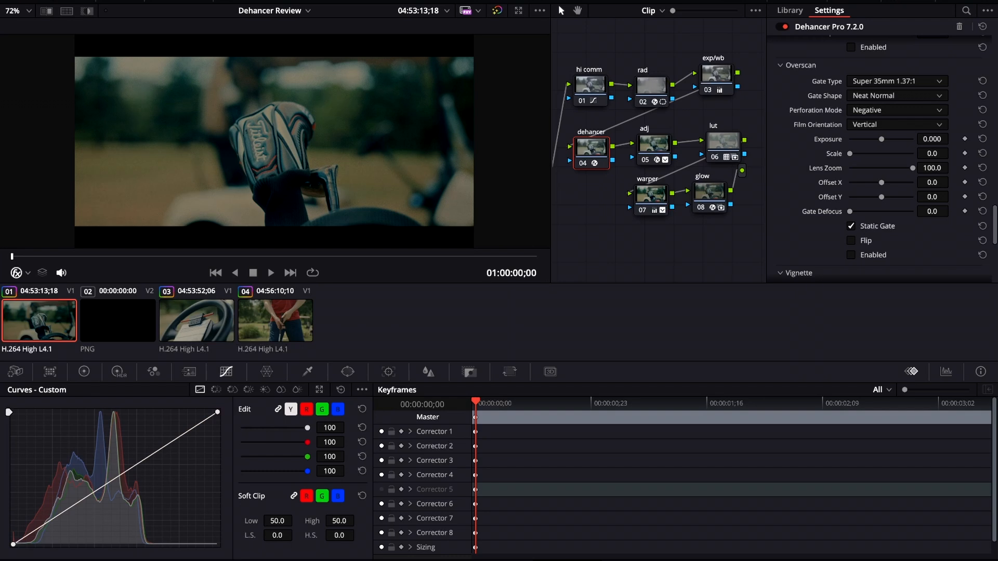
Step: Delete every node except the dehancer node from the first clip's node tree
scroll(878, 156, "down", 5)
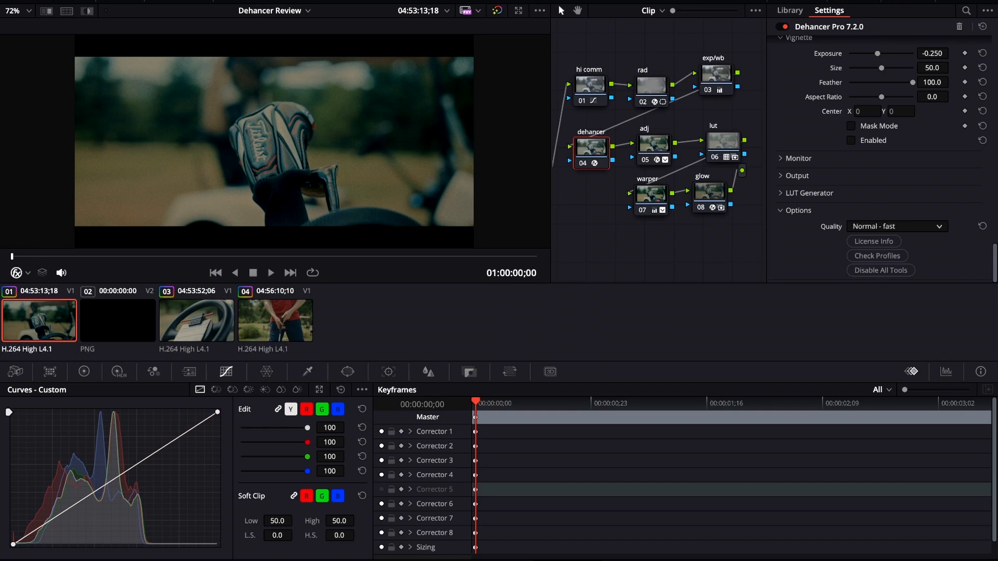
left_click_drag(732, 233, 642, 72)
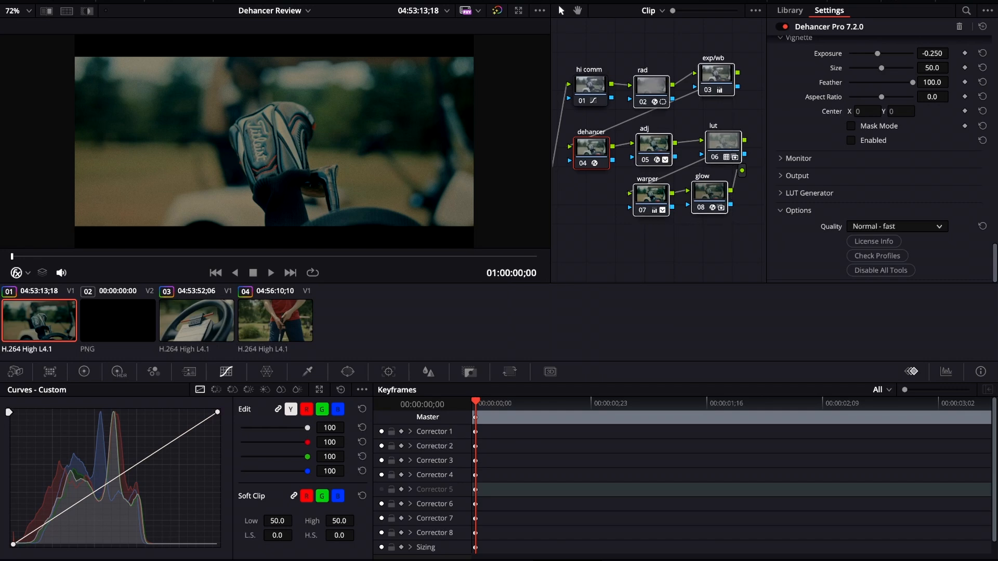
left_click(591, 86, "super")
key("Delete")
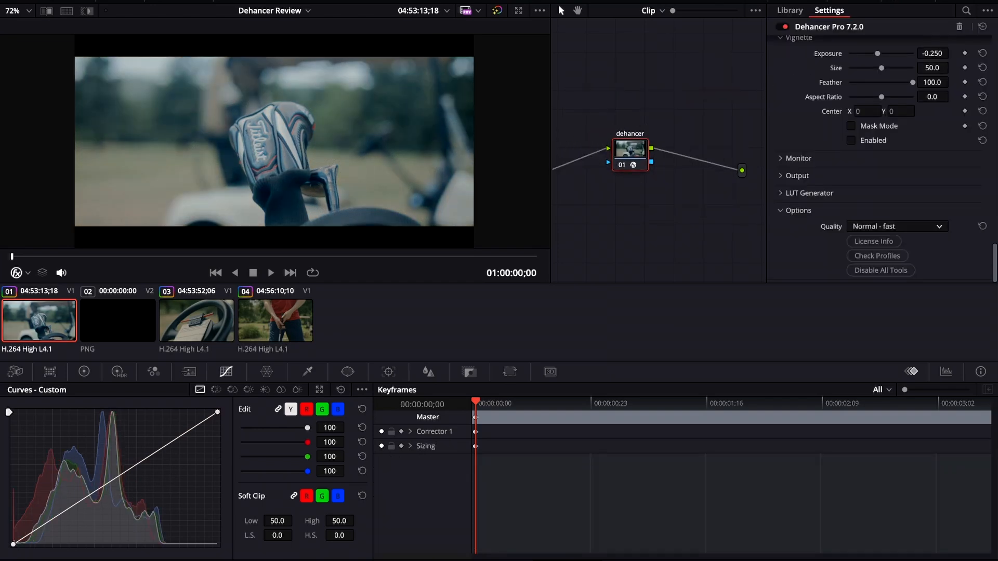
Step: Change the Film profile to Kodak Vision3 250D and toggle the node bypass off and on to compare
scroll(882, 159, "up", 15)
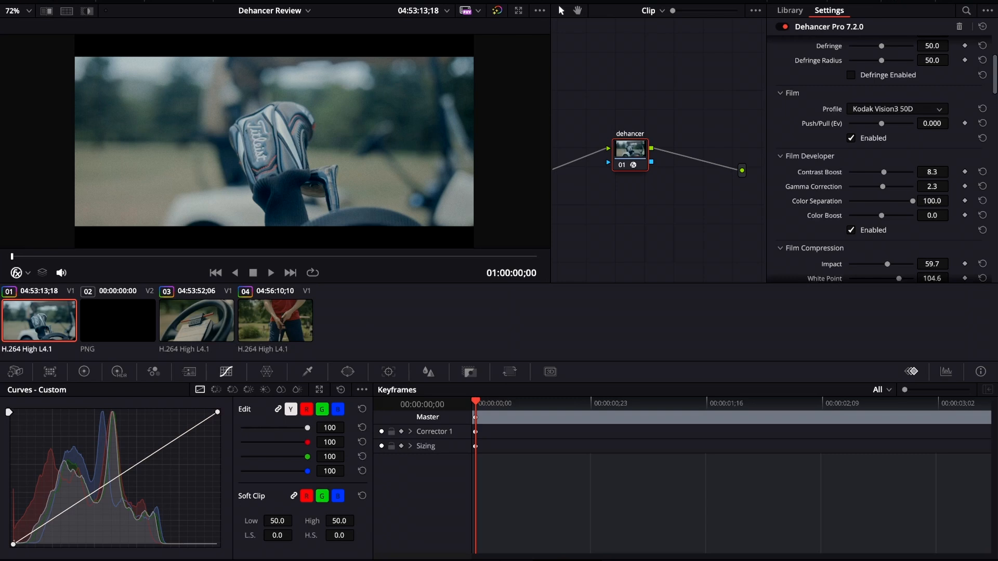
key("Down")
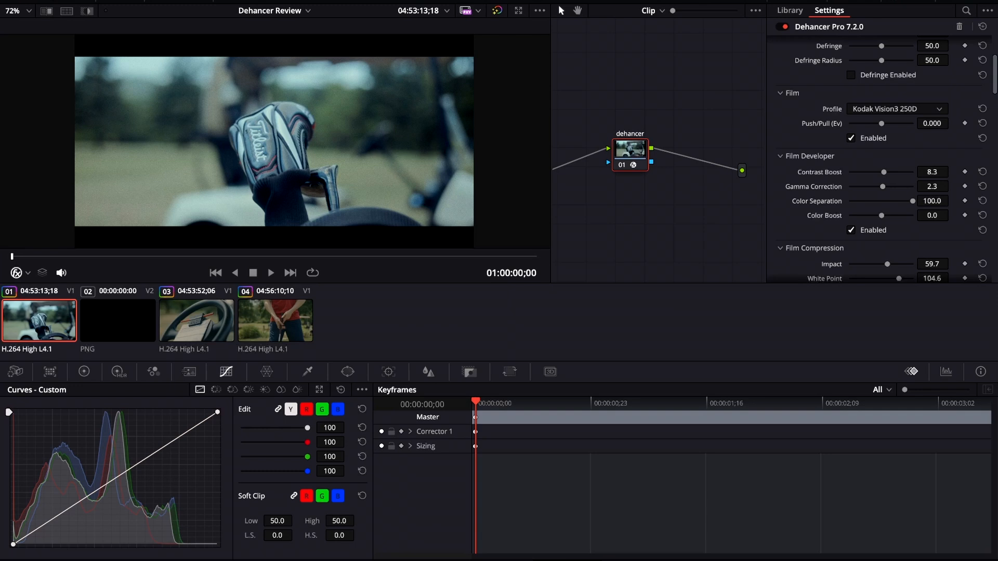
key("ctrl+d")
key("ctrl+d")
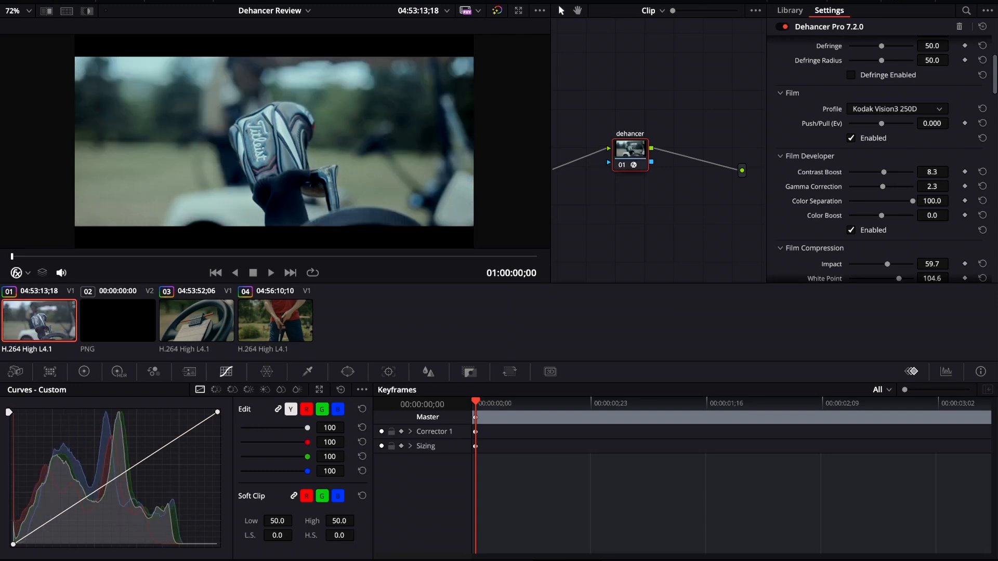
Step: On the third clip, set Film Compression Impact to 73.4, White Point 109.7, Tonal Range 62.4 and Color Density 73.4
scroll(878, 156, "down", 10)
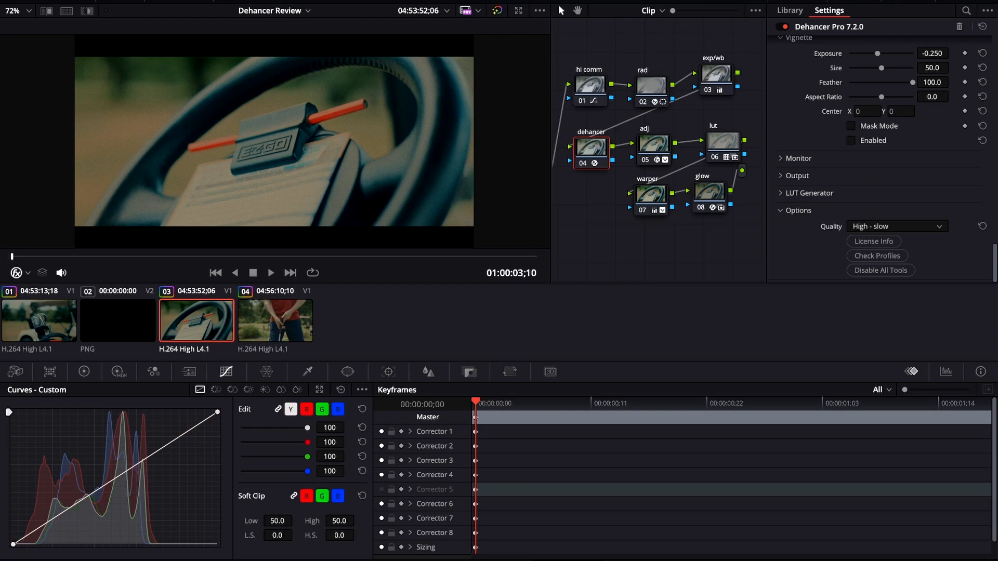
scroll(881, 158, "up", 20)
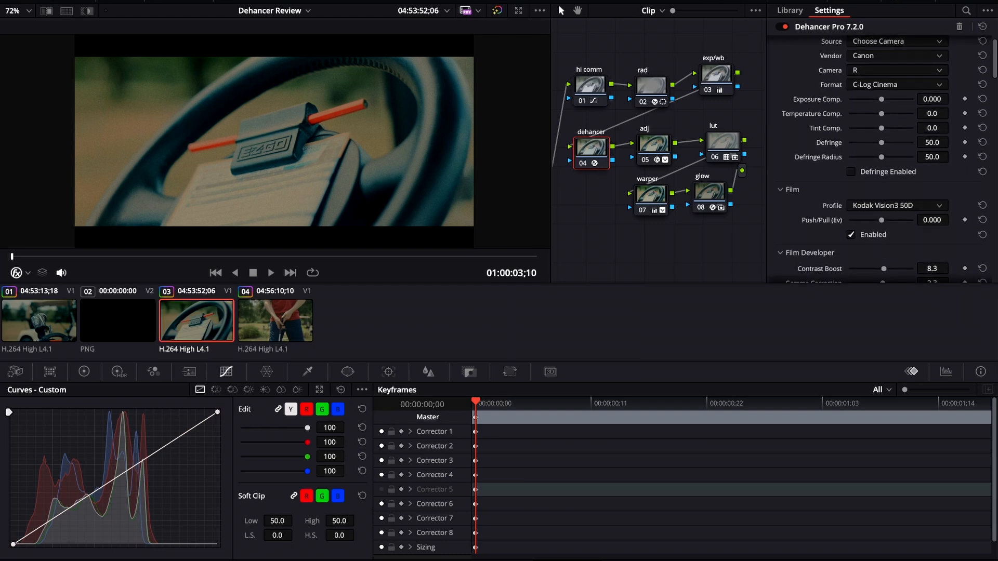
scroll(880, 158, "down", 6)
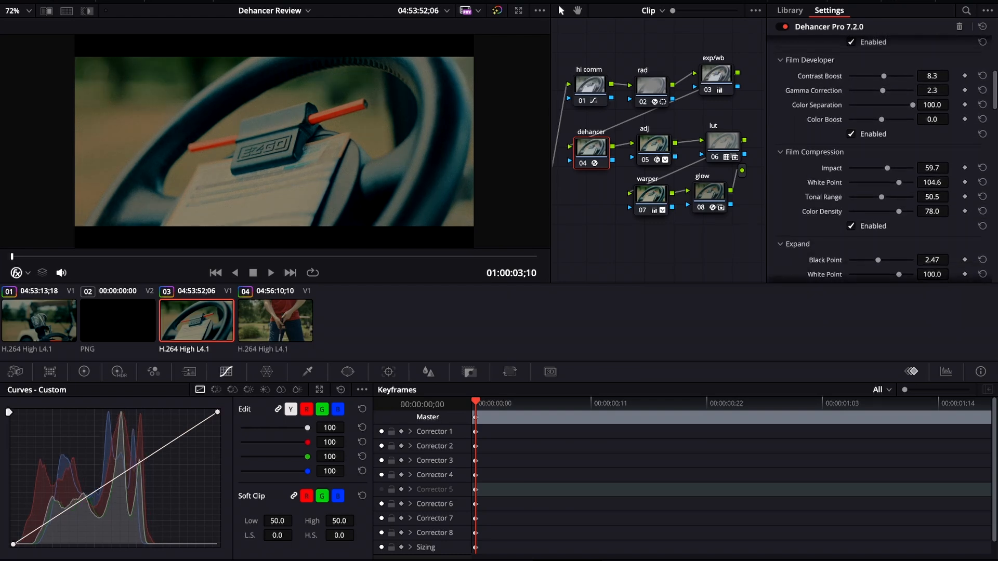
left_click_drag(888, 168, 903, 182)
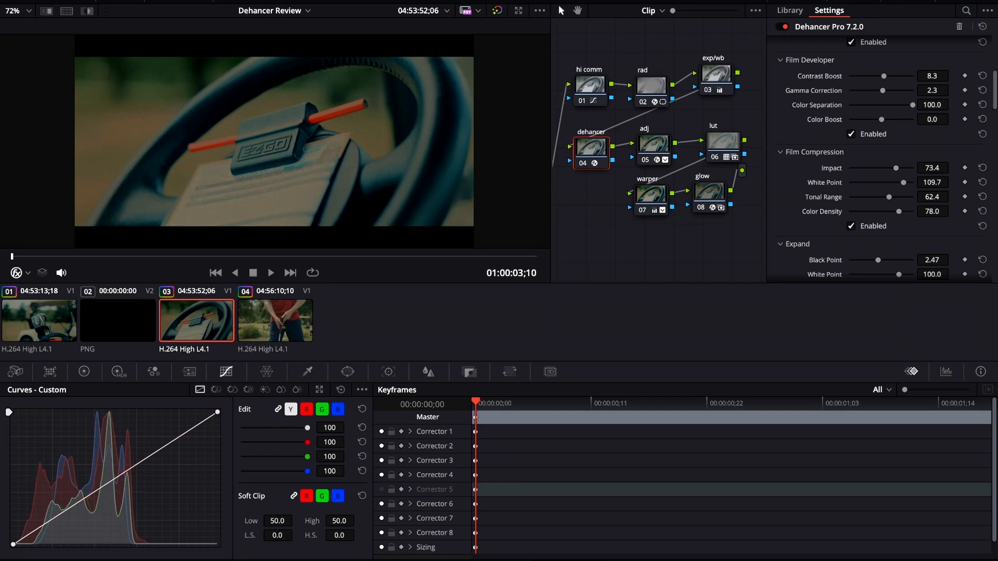
left_click_drag(899, 211, 896, 212)
Step: Set the Expand Black Point to 4.30 and reset the Expand White Point
scroll(896, 212, "down", 4)
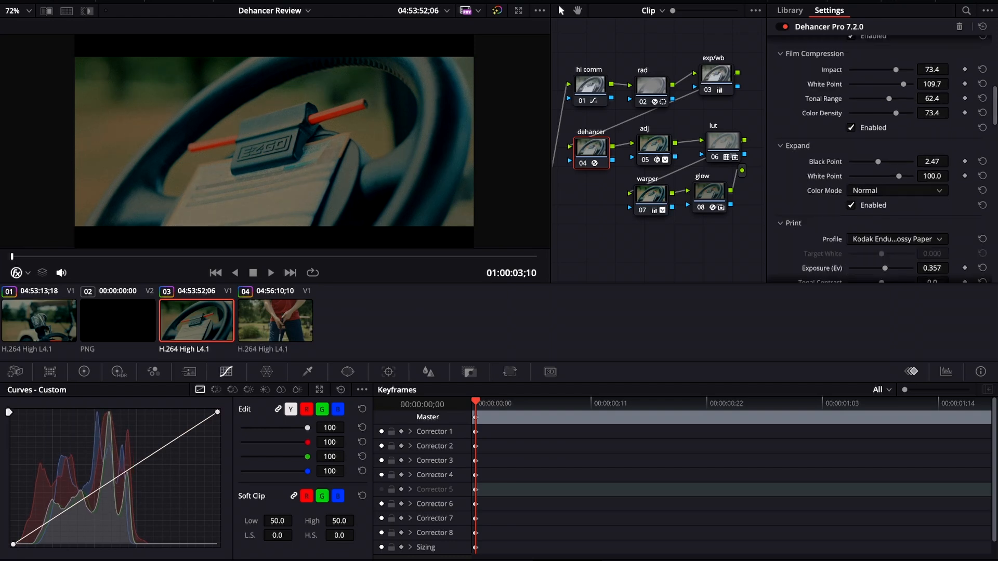
left_click_drag(878, 162, 900, 177)
left_click(983, 176)
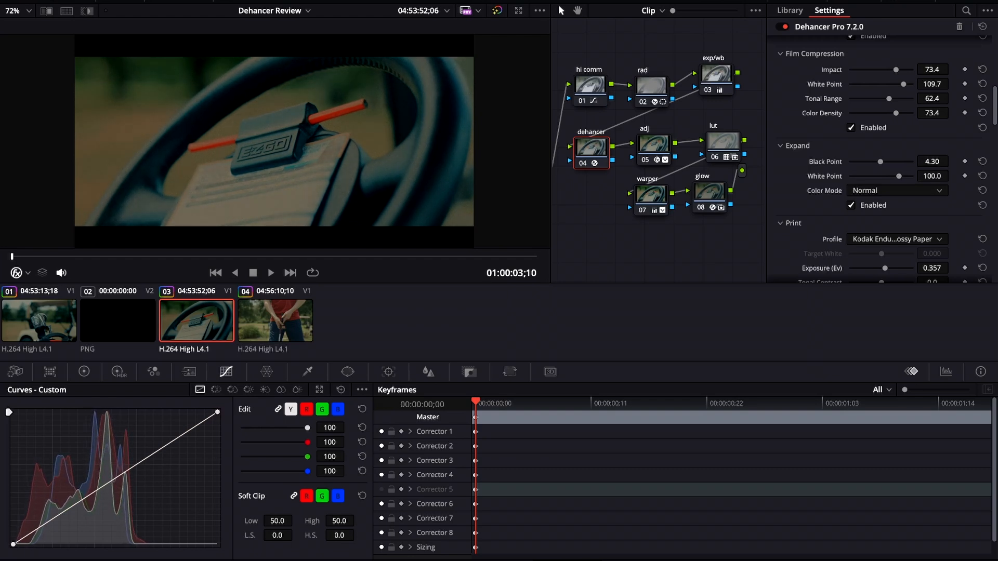
Step: Scroll through the remaining Dehancer settings of the third clip
scroll(982, 176, "down", 4)
scroll(886, 159, "down", 3)
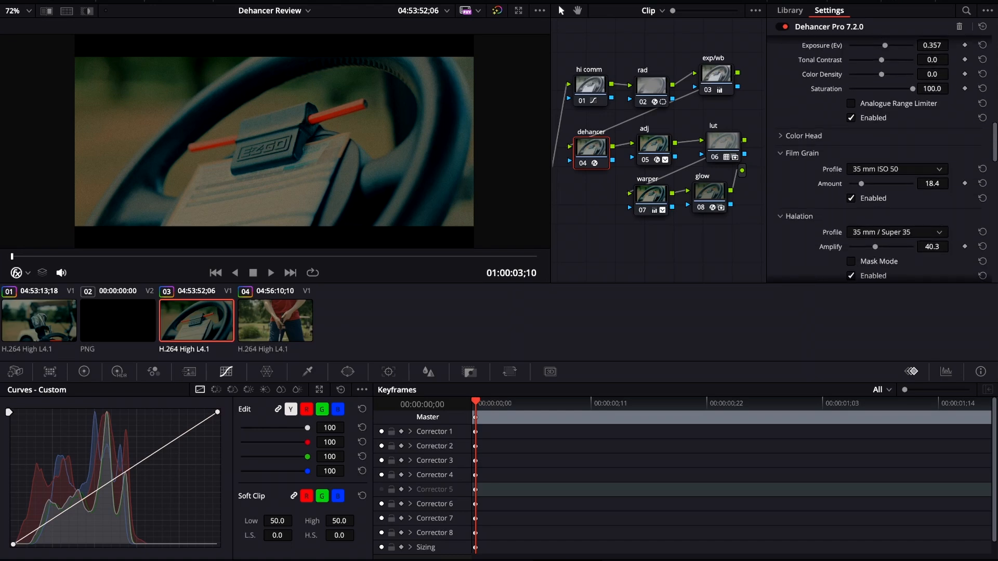
scroll(883, 156, "down", 10)
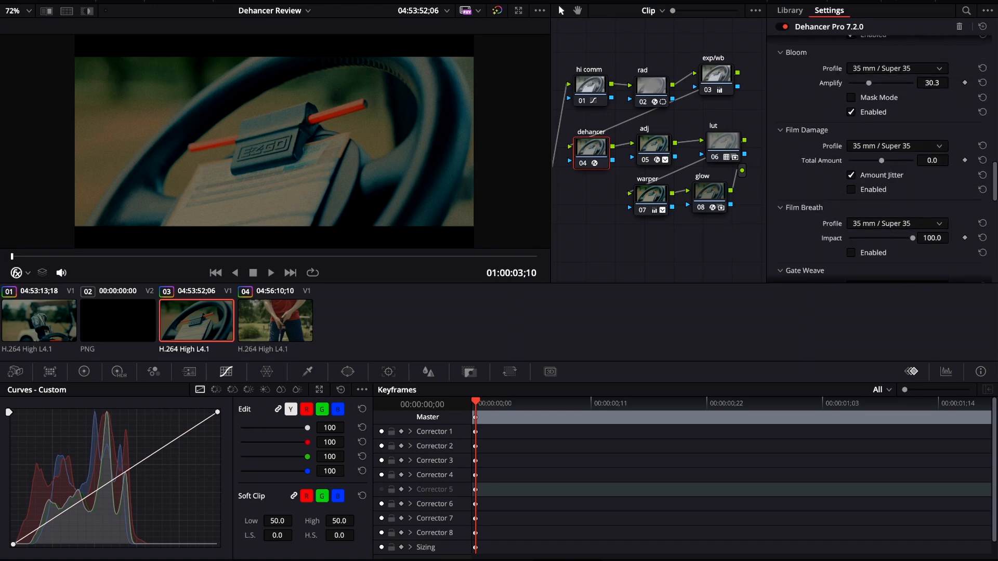
scroll(883, 156, "down", 8)
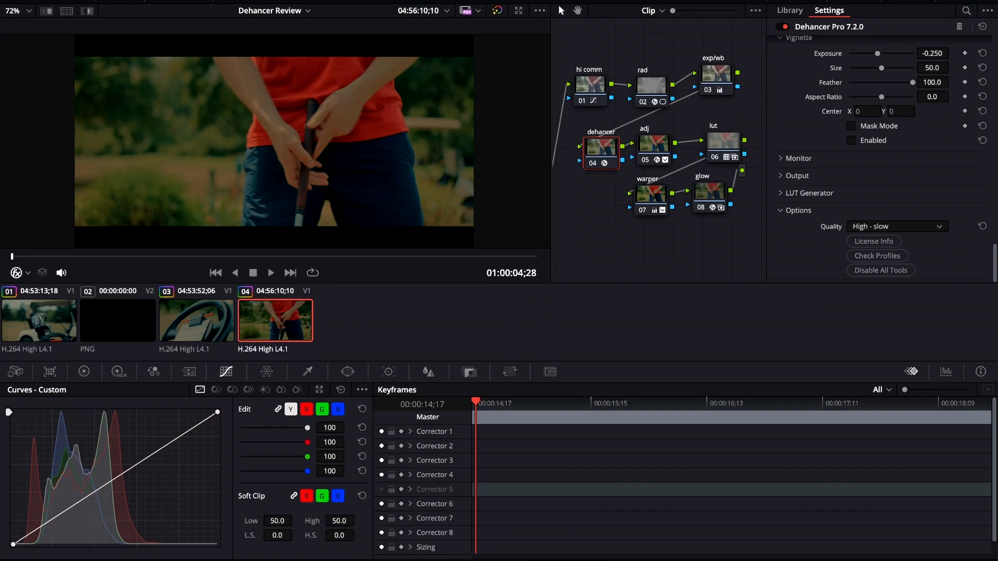
Step: On the fourth clip, set Film Compression Impact to 60.5, Tonal Range to 52.3 and Color Density to 71.6
scroll(881, 156, "up", 15)
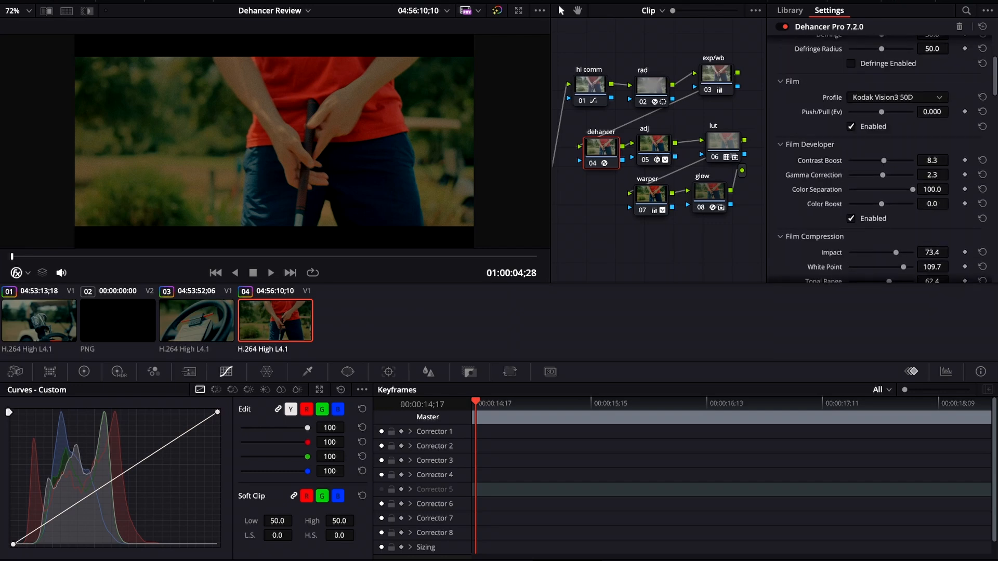
scroll(884, 156, "down", 3)
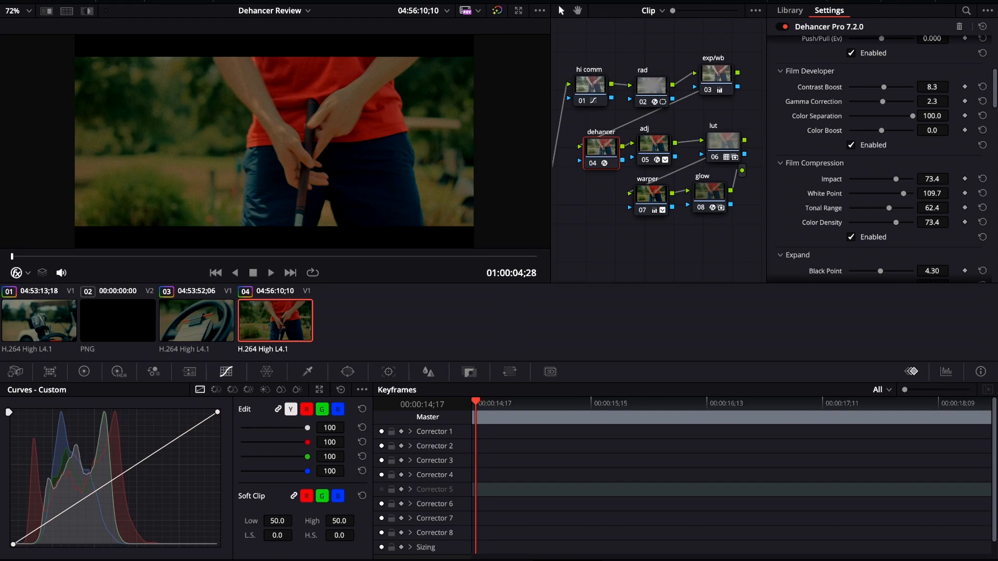
left_click_drag(895, 179, 883, 208)
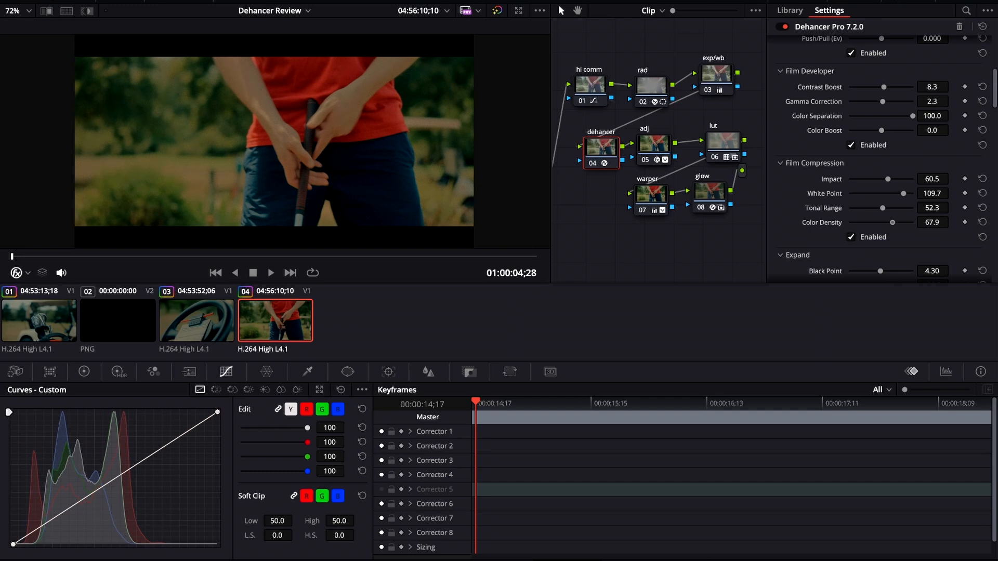
left_click_drag(895, 223, 894, 222)
Step: Set the Expand Black Point to 6.15
scroll(883, 156, "down", 3)
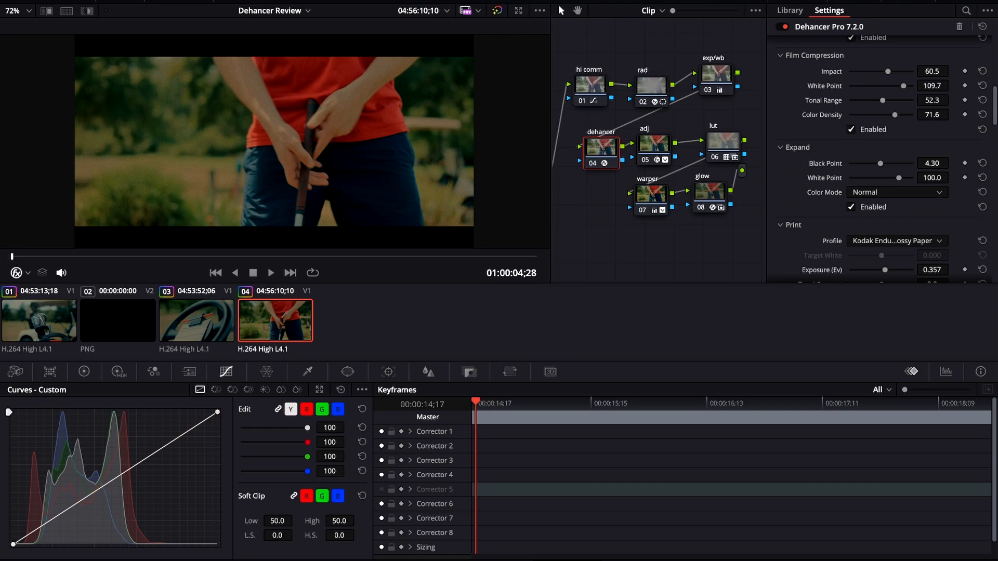
left_click_drag(880, 163, 883, 163)
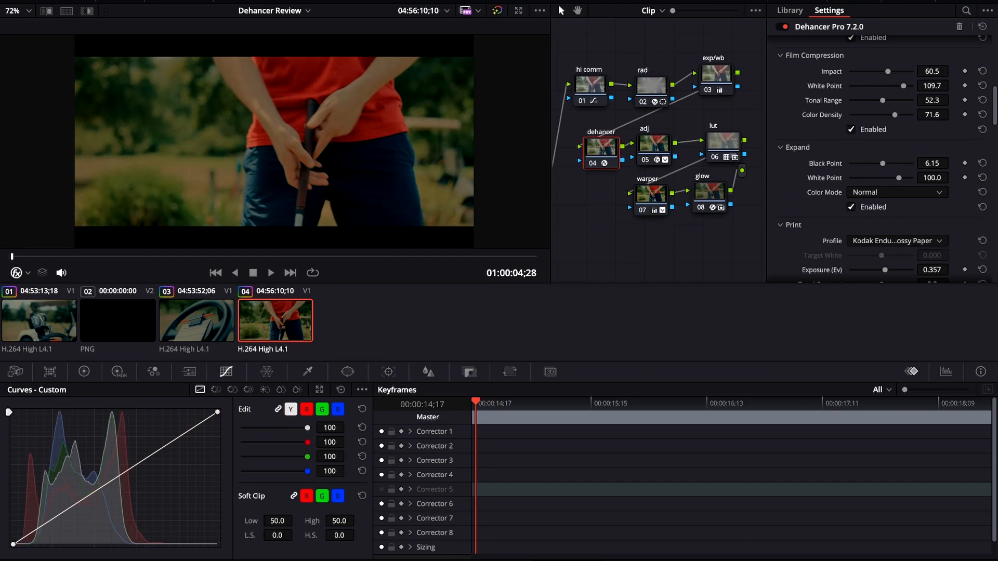
Step: Expand and enable the Color Head section, then adjust its Shadows Tone and reset Highlights Tone
scroll(882, 156, "down", 4)
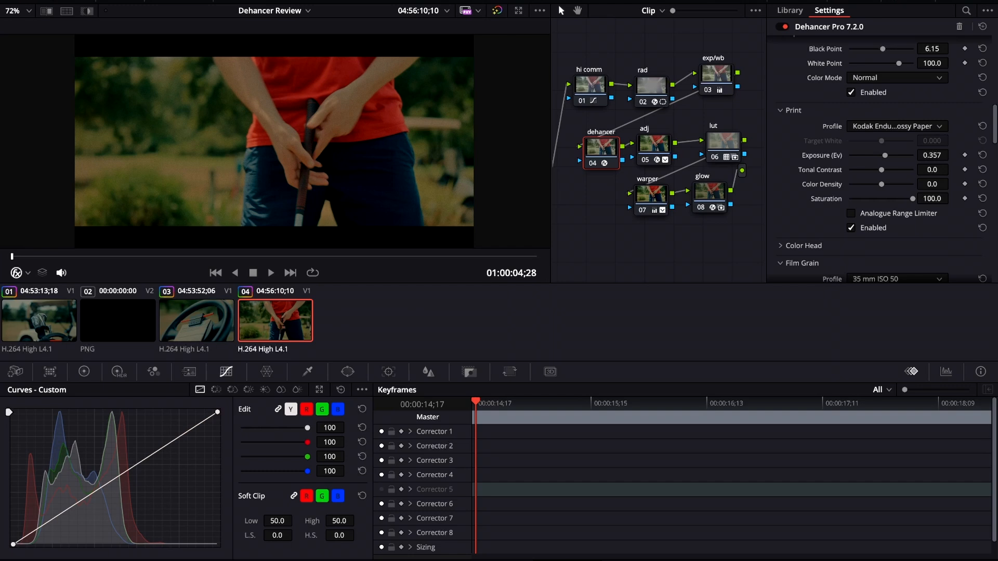
scroll(882, 156, "down", 5)
left_click(804, 97)
left_click(851, 242)
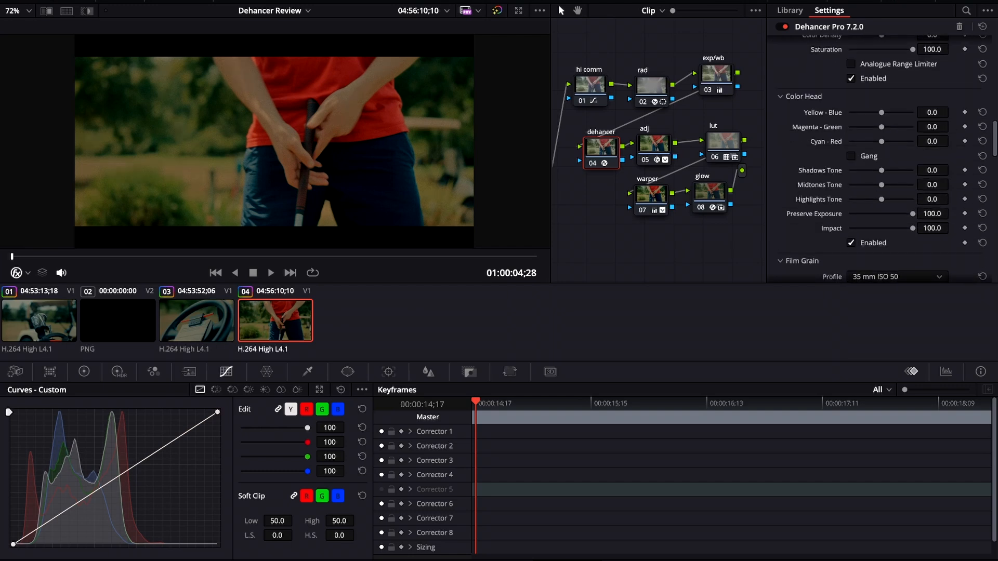
left_click_drag(882, 171, 888, 199)
left_click(983, 199)
Step: Select the rad node to inspect its Radial Blur settings in the viewer
scroll(883, 156, "down", 5)
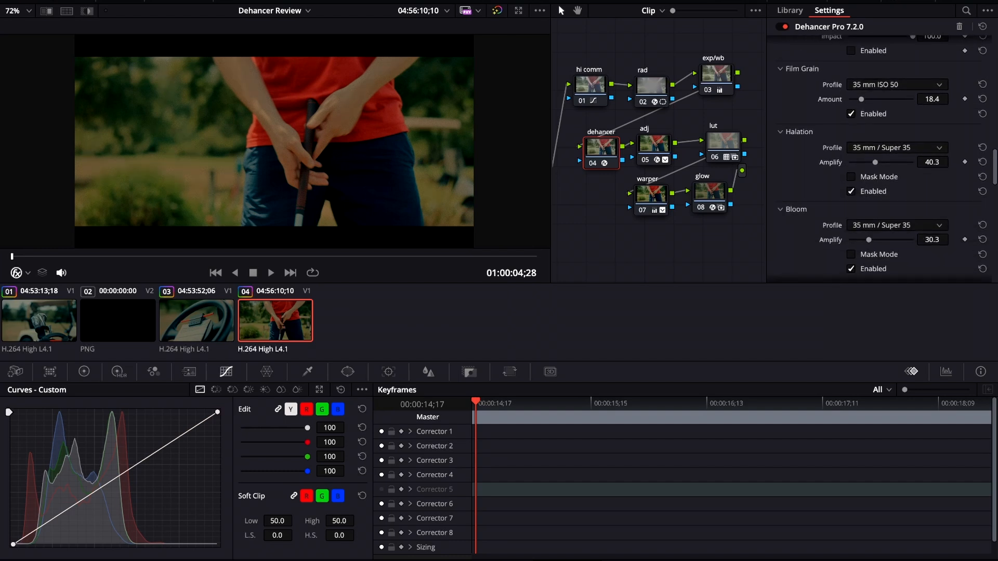
left_click_drag(651, 87, 650, 74)
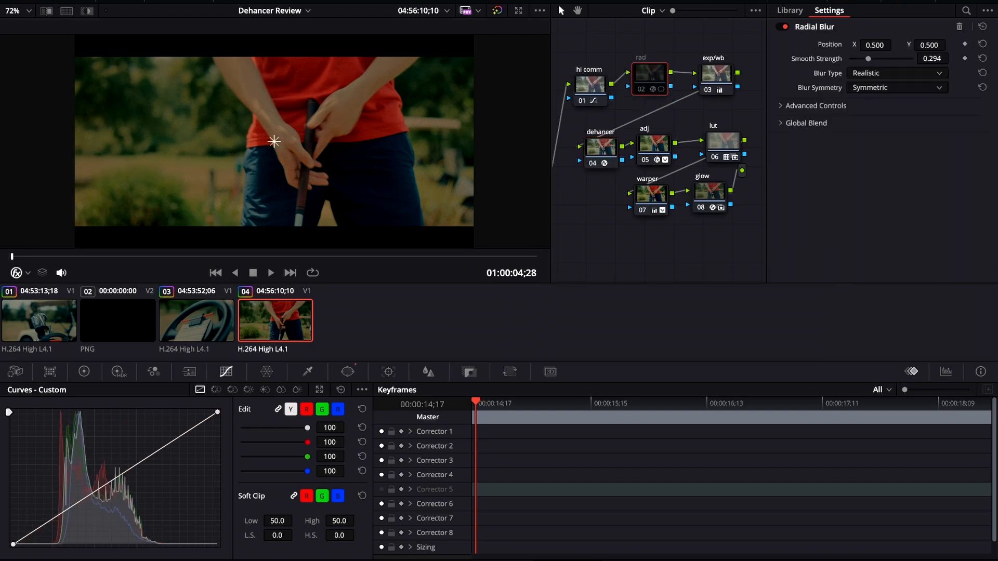
scroll(274, 141, "up", 5)
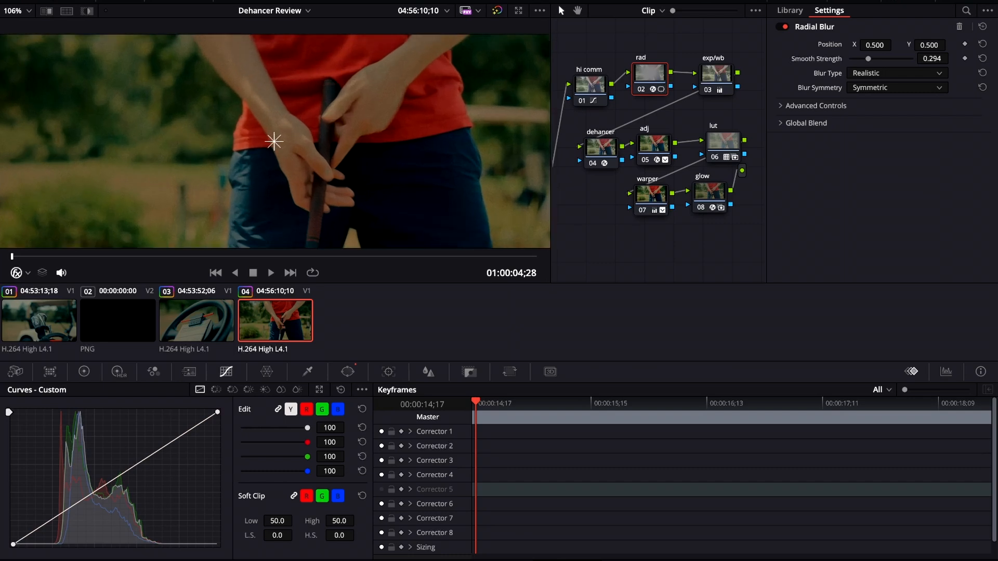
scroll(274, 141, "down", 7)
scroll(274, 141, "up", 3)
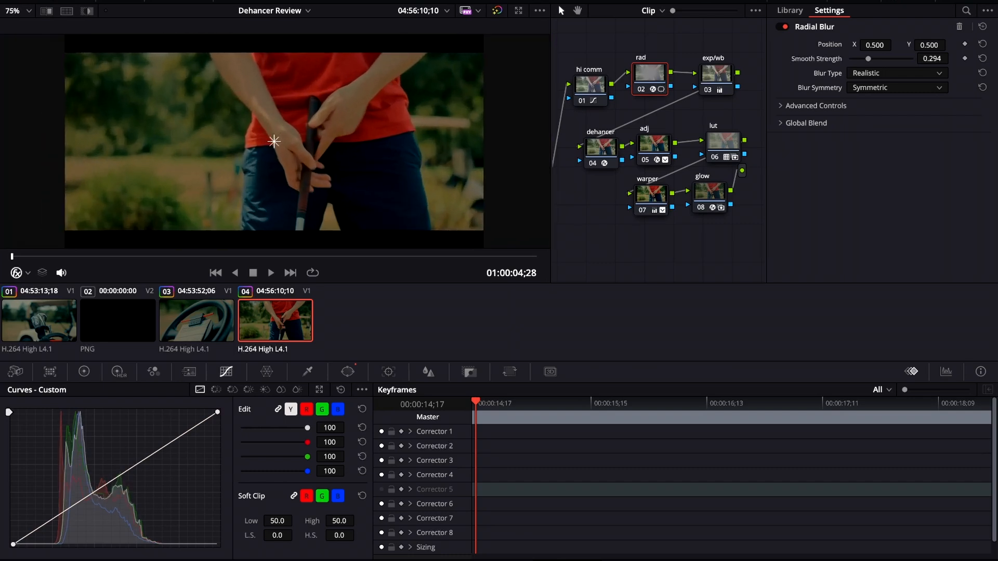
scroll(274, 141, "down", 2)
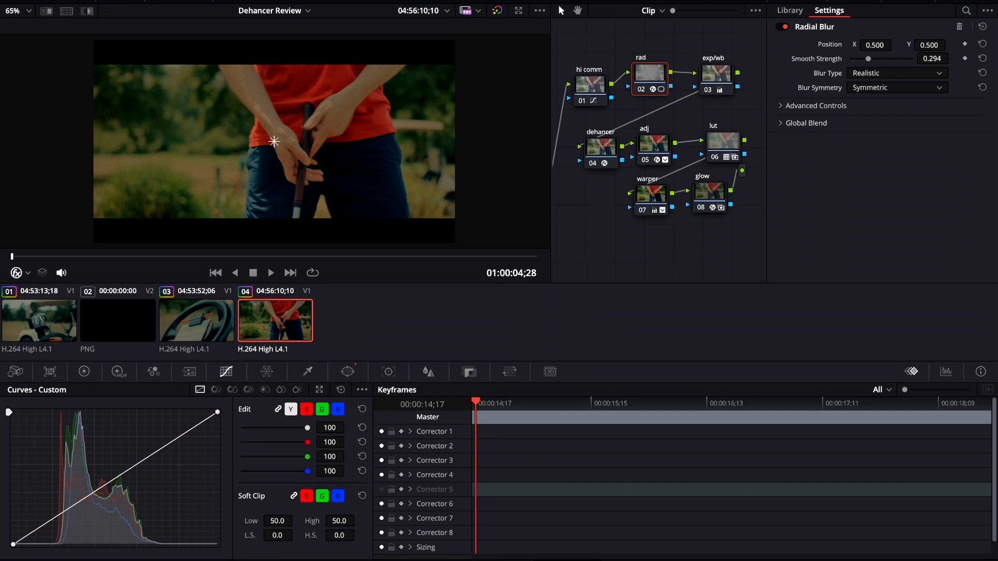
Step: Disable Film Grain in the Dehancer Pro node of the fourth clip
left_click(39, 320)
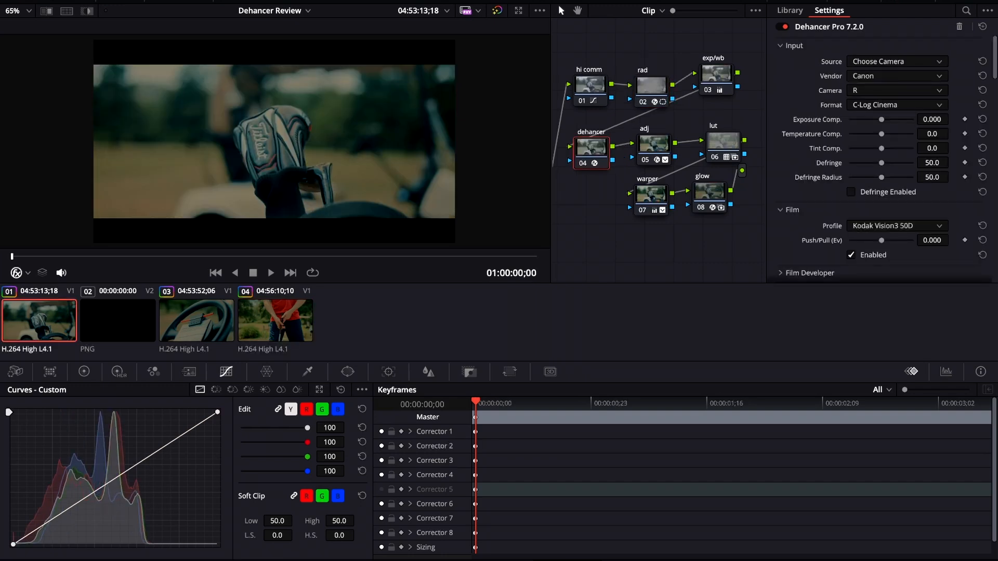
left_click(196, 321)
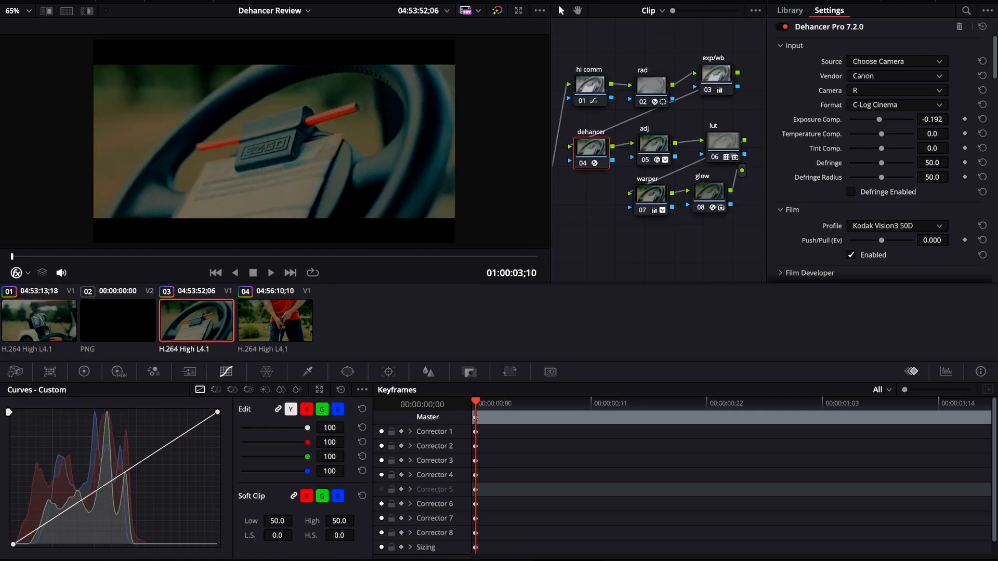
left_click(276, 320)
left_click(601, 148)
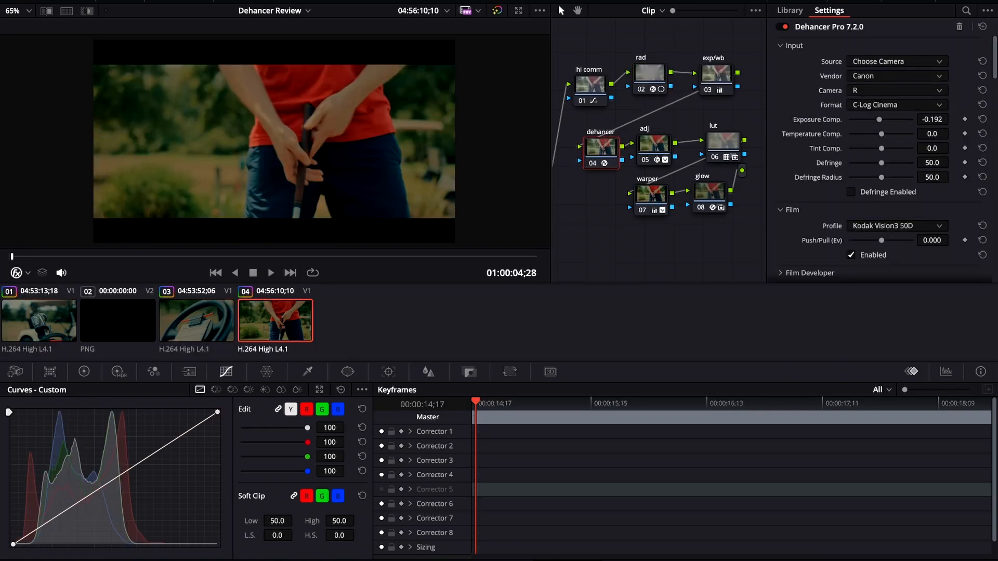
scroll(884, 156, "down", 15)
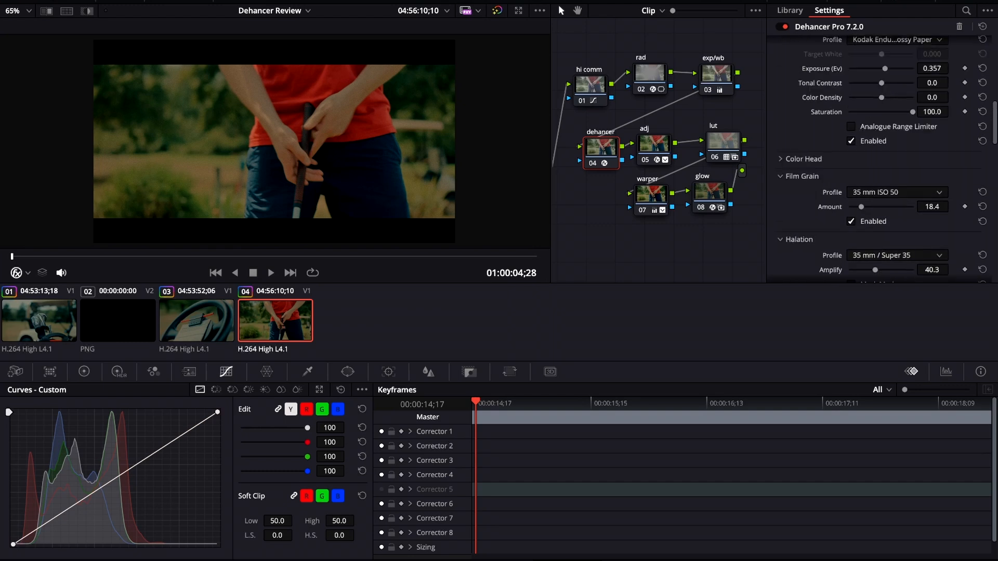
scroll(884, 156, "down", 5)
scroll(884, 156, "down", 1)
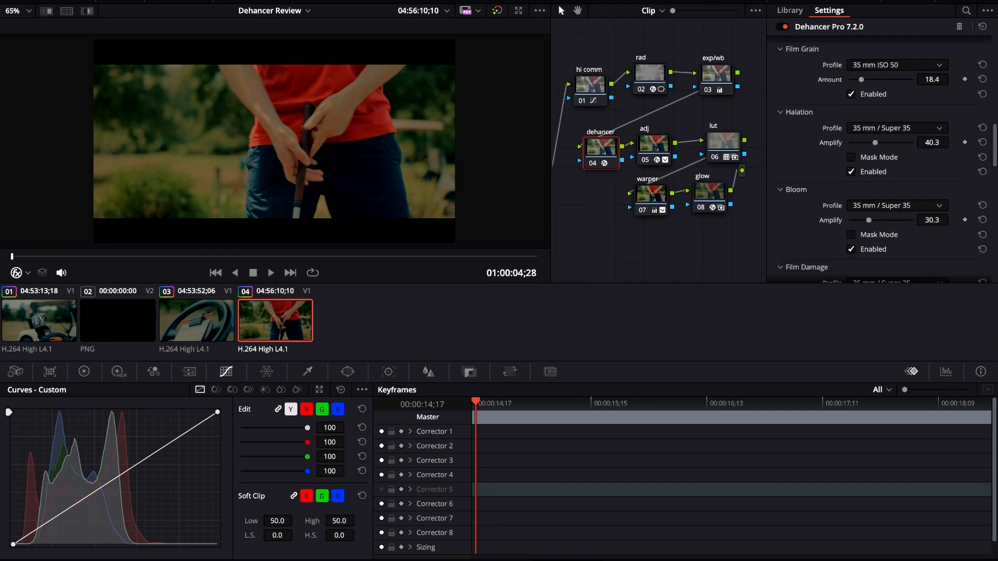
left_click(851, 94)
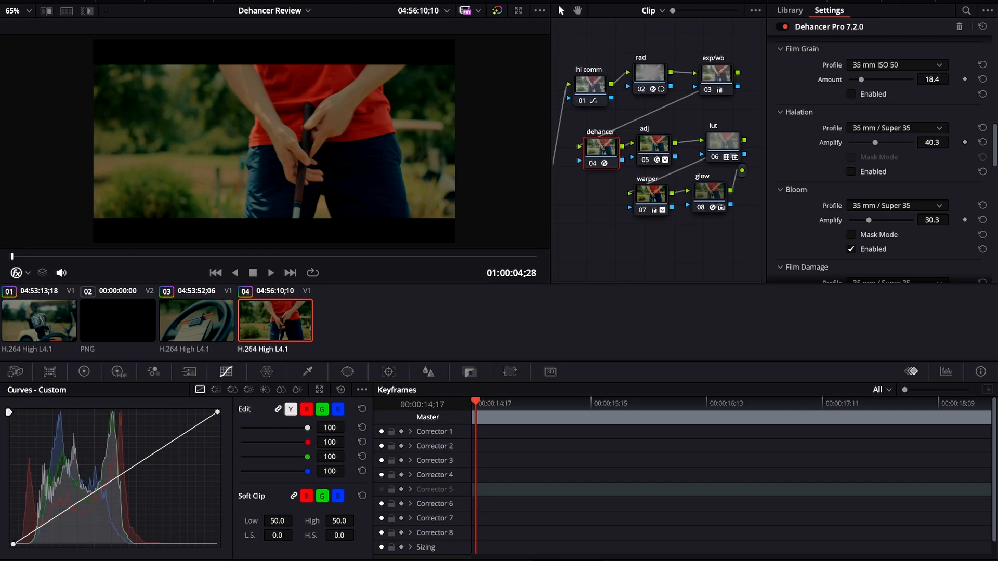
Step: Disable Film Grain in the Dehancer Pro node of the third clip
left_click(197, 321)
left_click(850, 94)
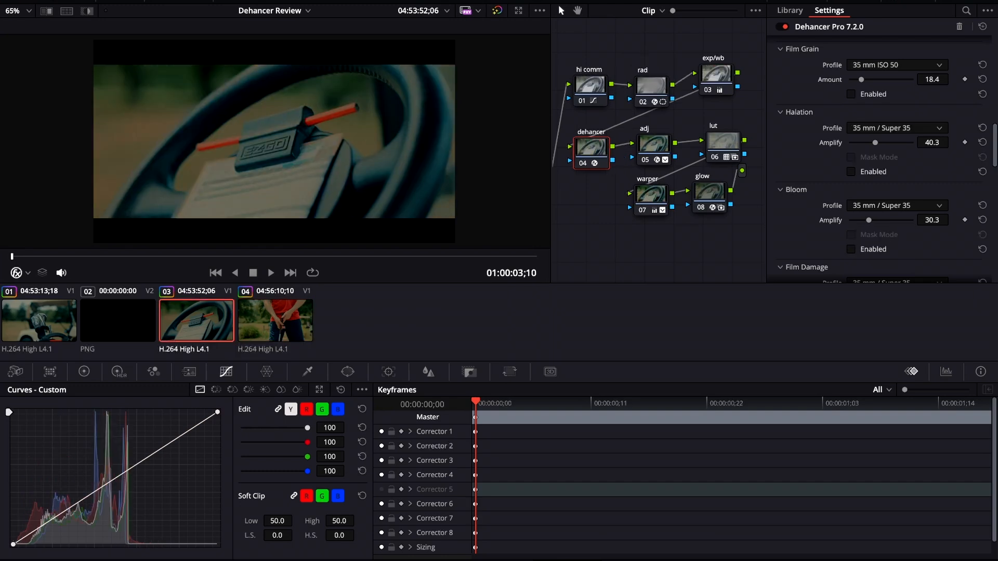
Step: On the first clip's Dehancer Pro node, disable Bloom and Film Grain
left_click(39, 321)
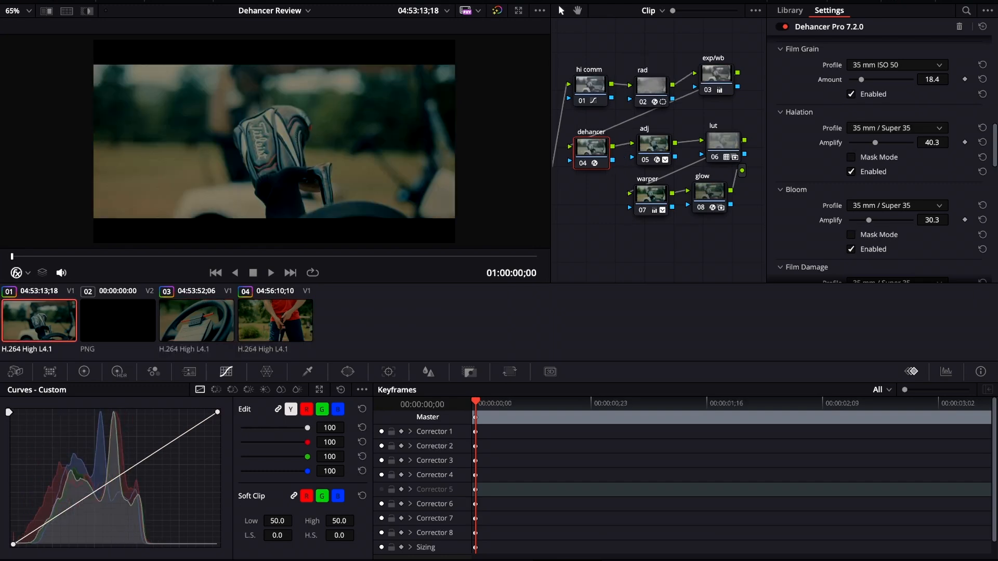
left_click(850, 249)
left_click(850, 94)
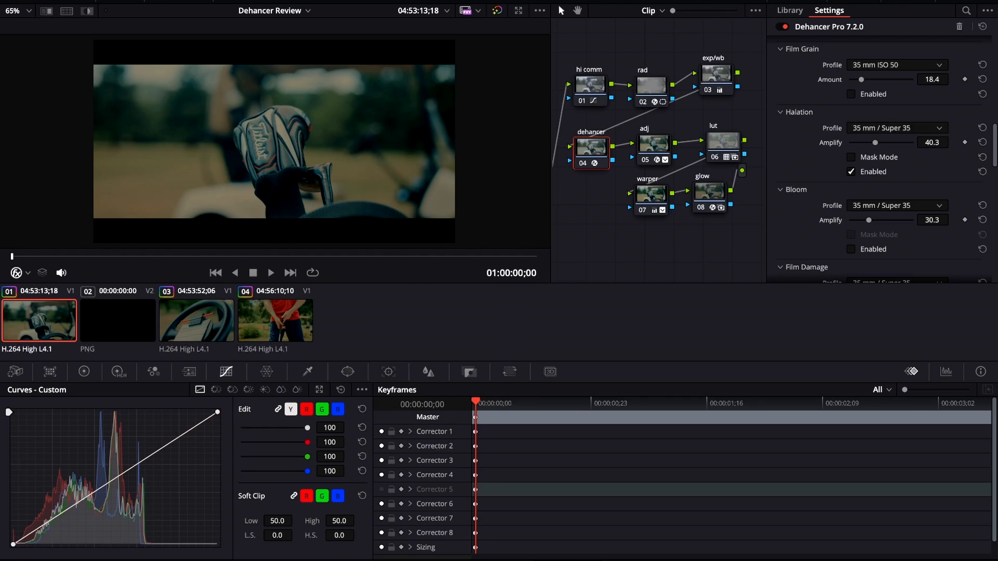
Step: Step through the third, fourth and first clips to compare their graded looks
left_click(197, 321)
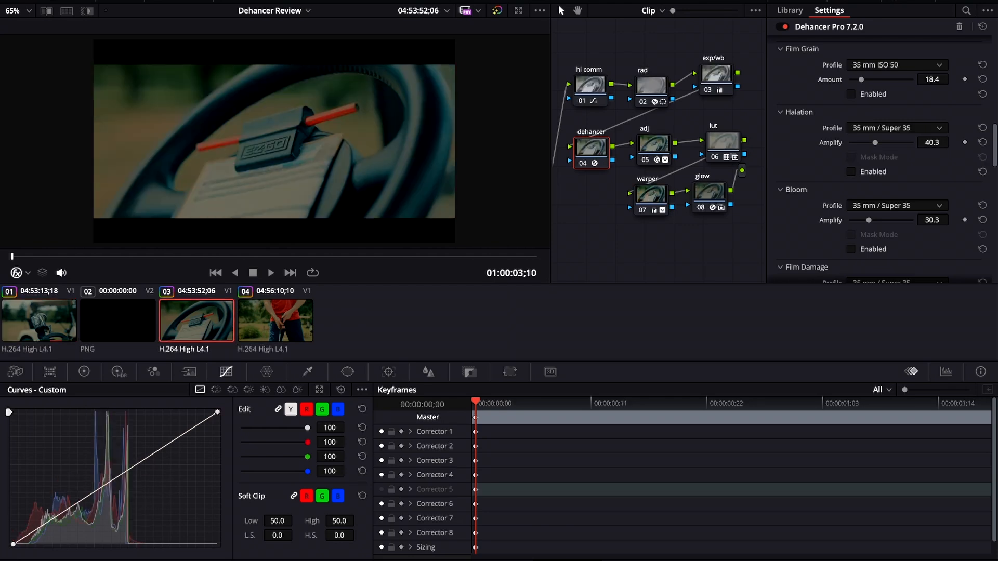
left_click(275, 320)
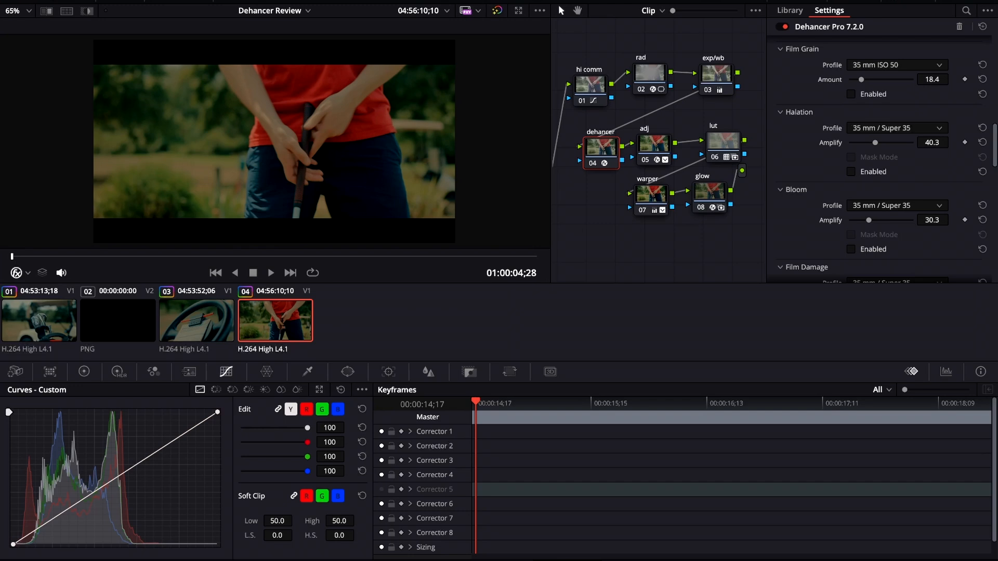
left_click_drag(743, 243, 655, 91)
left_click(590, 89, "super")
left_click(595, 44)
key("Home")
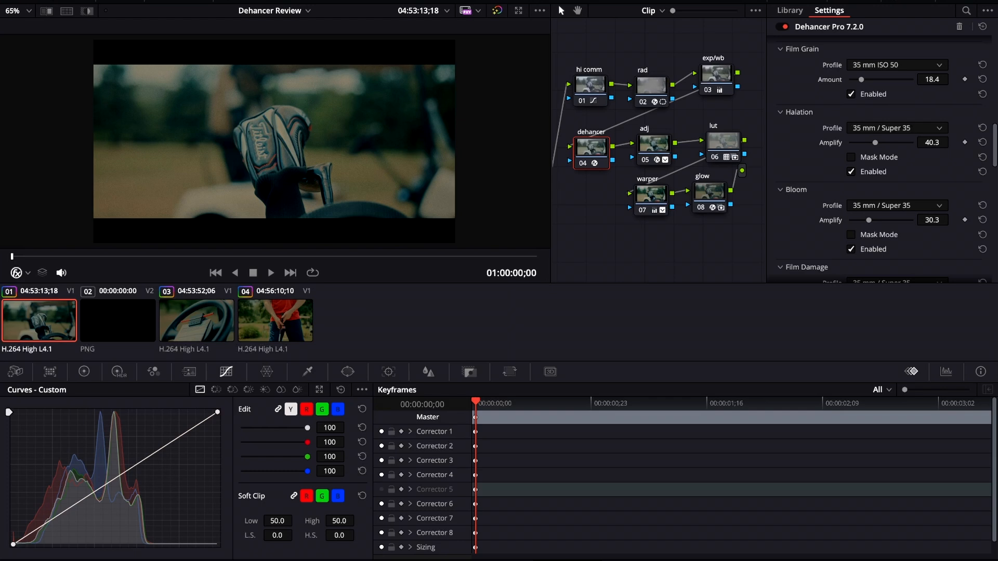